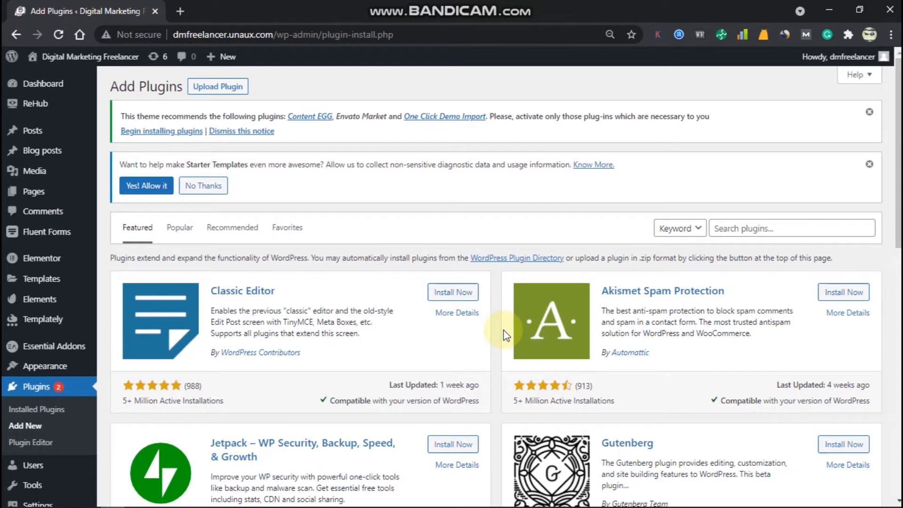
Search the plugin directory for 'header' and install Elementor Header & Footer Builder.
left_click(813, 282)
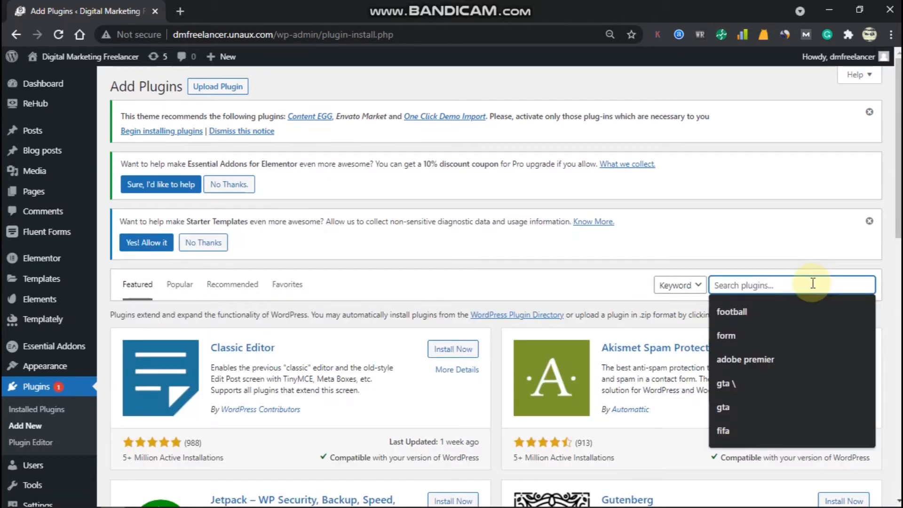
type("header")
key("Return")
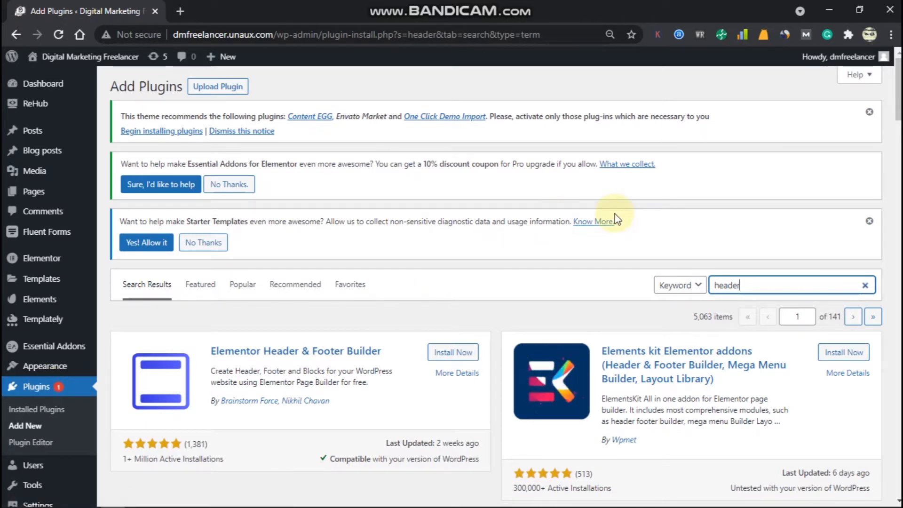
scroll(437, 288, "down", 2)
left_click(442, 290)
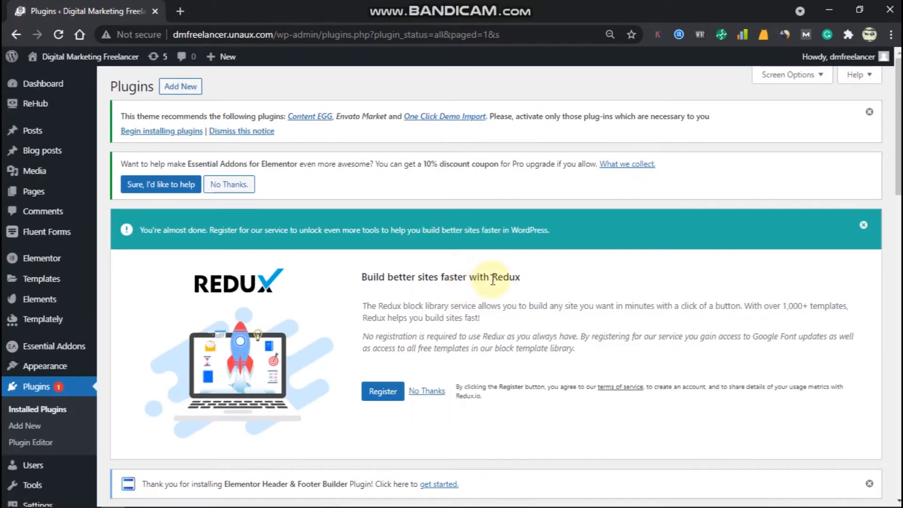
Open Appearance > Elementor Header & Footer Builder to reach its templates list.
scroll(493, 280, "down", 15)
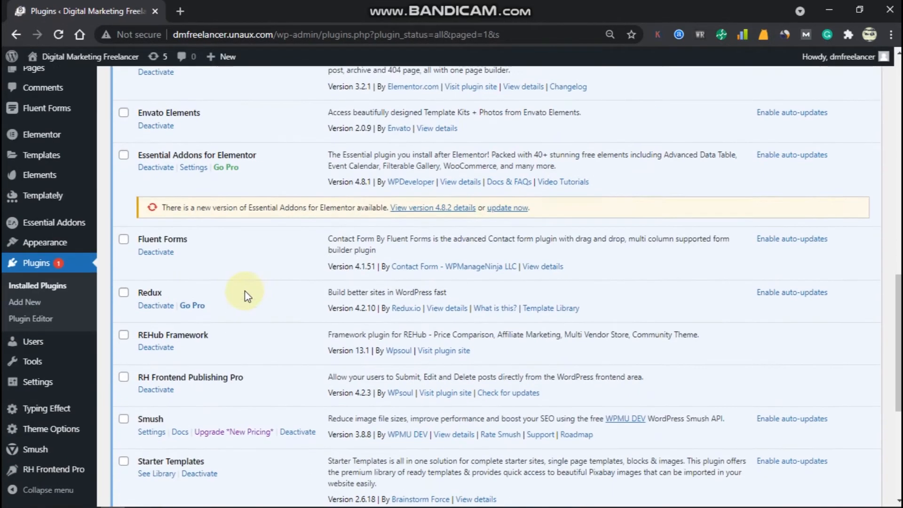
scroll(248, 296, "down", 6)
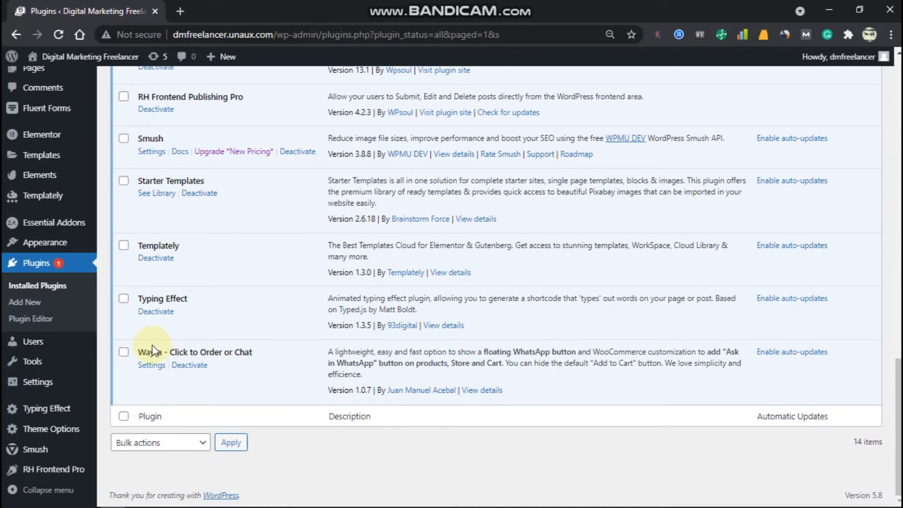
mouse_move(17, 383)
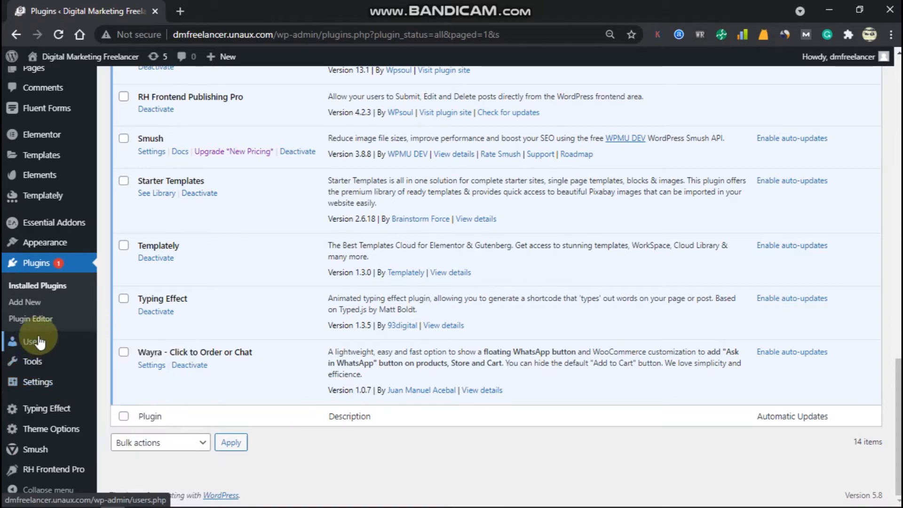
mouse_move(59, 247)
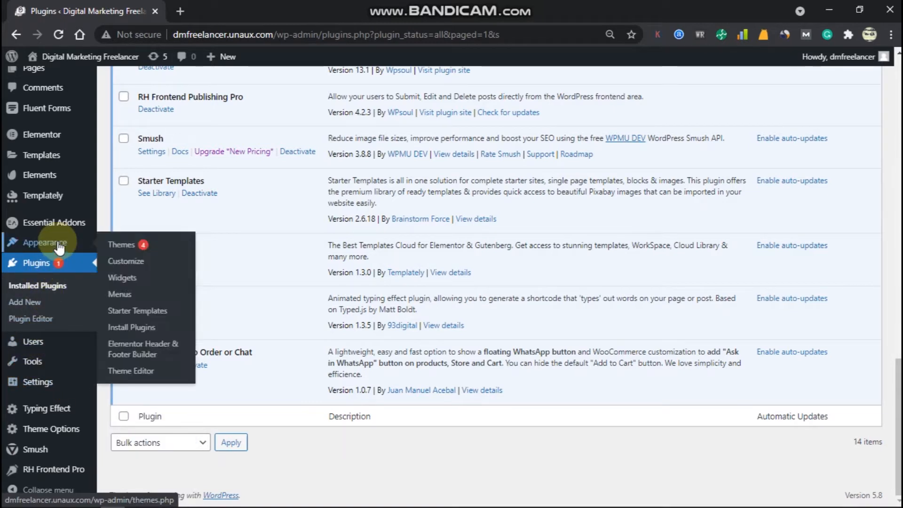
left_click(148, 356)
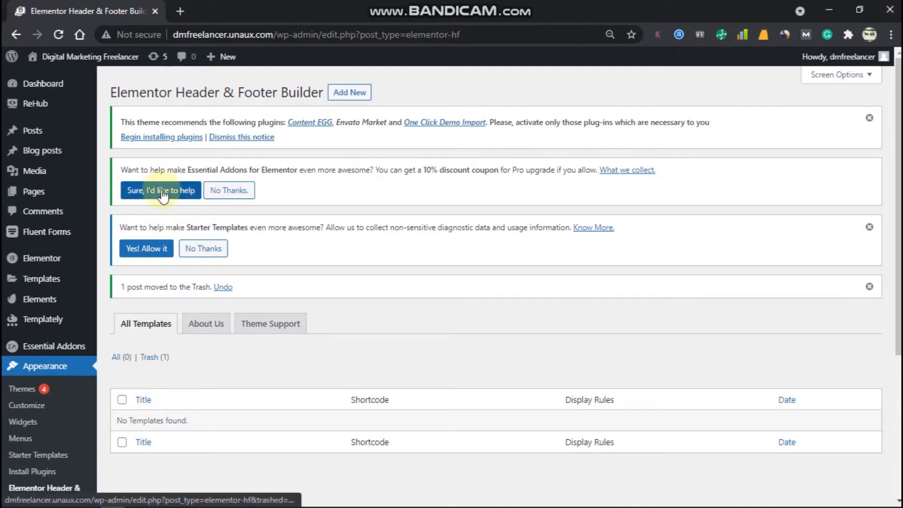
Add a new template titled 'header' with Type of Template set to Header.
left_click(354, 93)
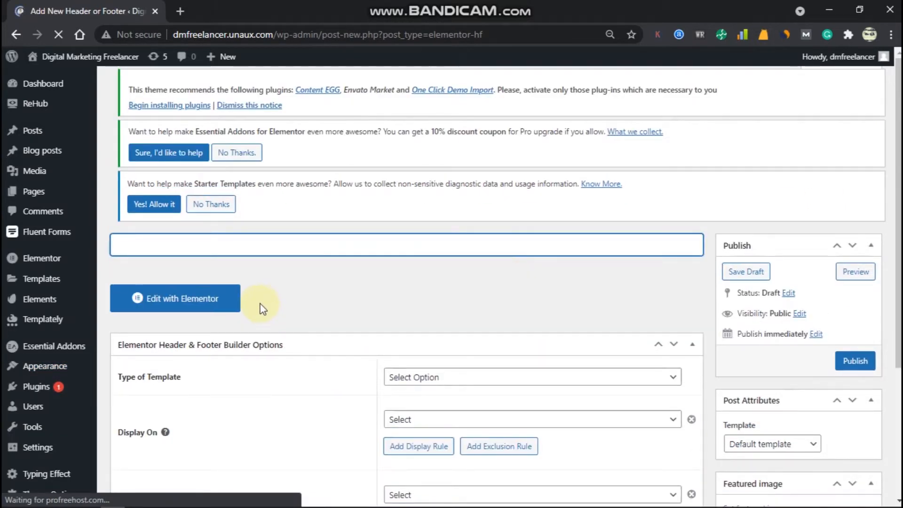
type("header")
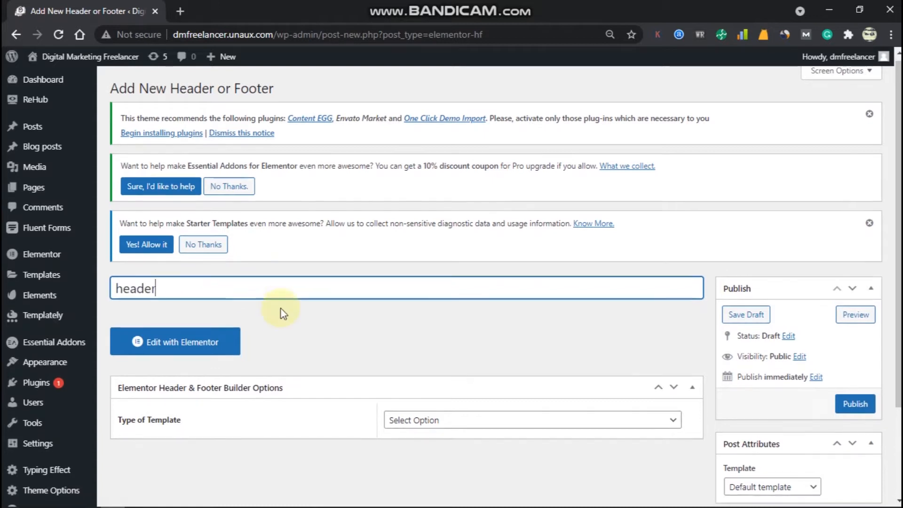
scroll(464, 308, "down", 3)
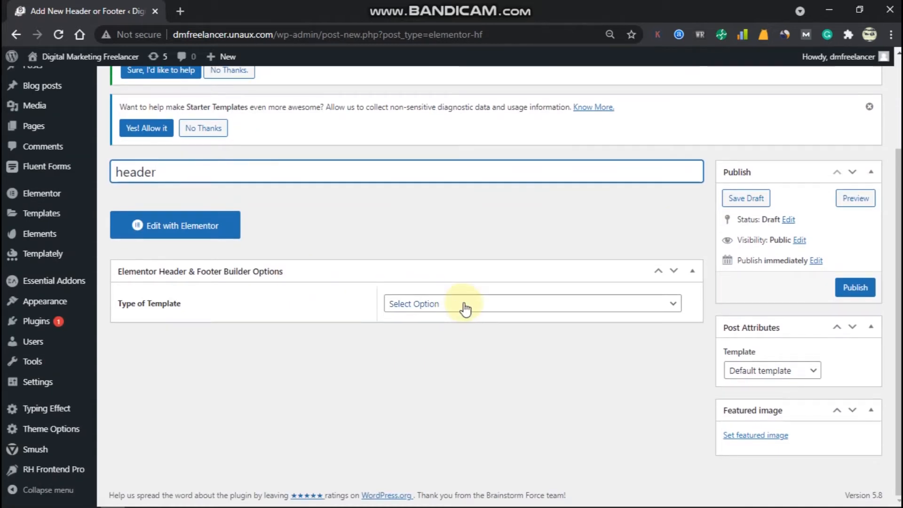
left_click(473, 308)
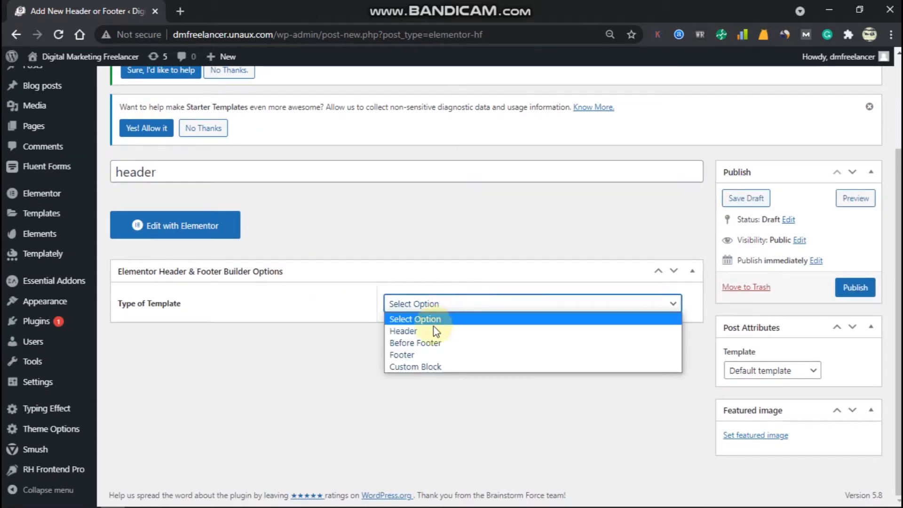
left_click(420, 332)
Set the template to display on All Pages and open it in Elementor.
left_click(451, 346)
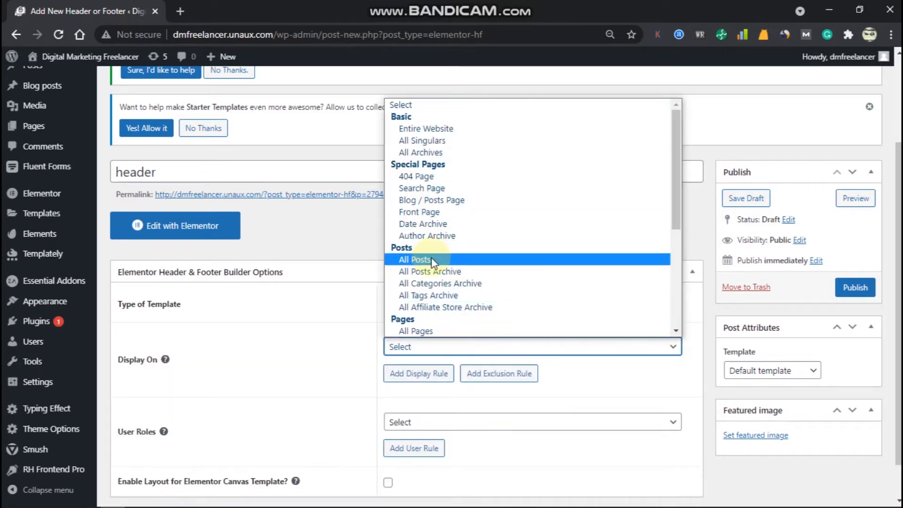
scroll(444, 188, "down", 3)
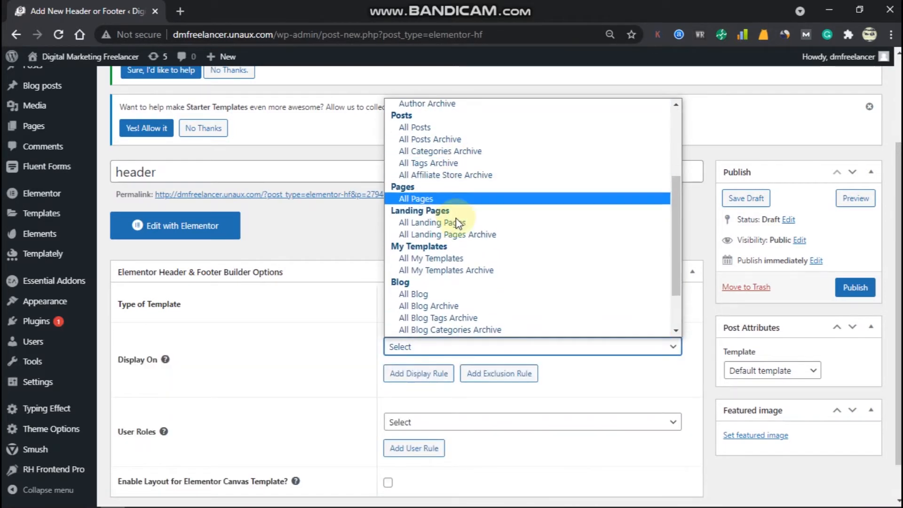
left_click(438, 197)
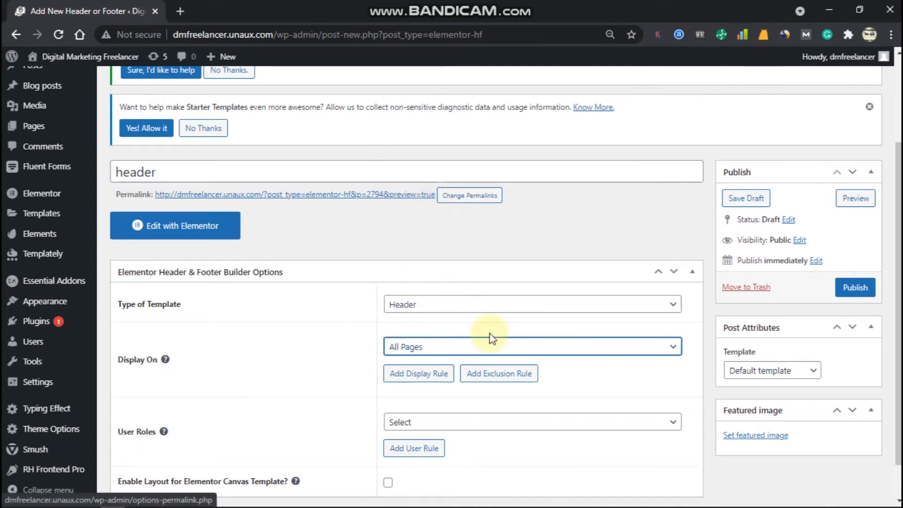
scroll(513, 334, "down", 2)
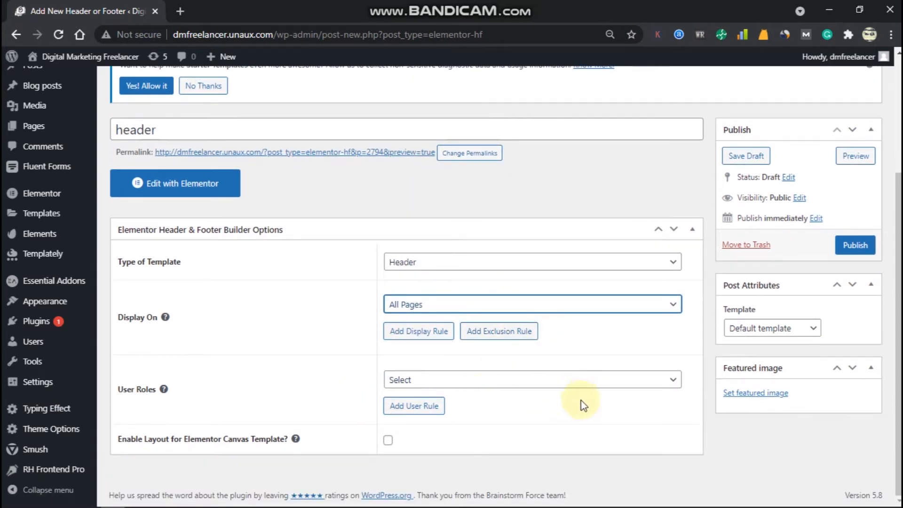
left_click(600, 378)
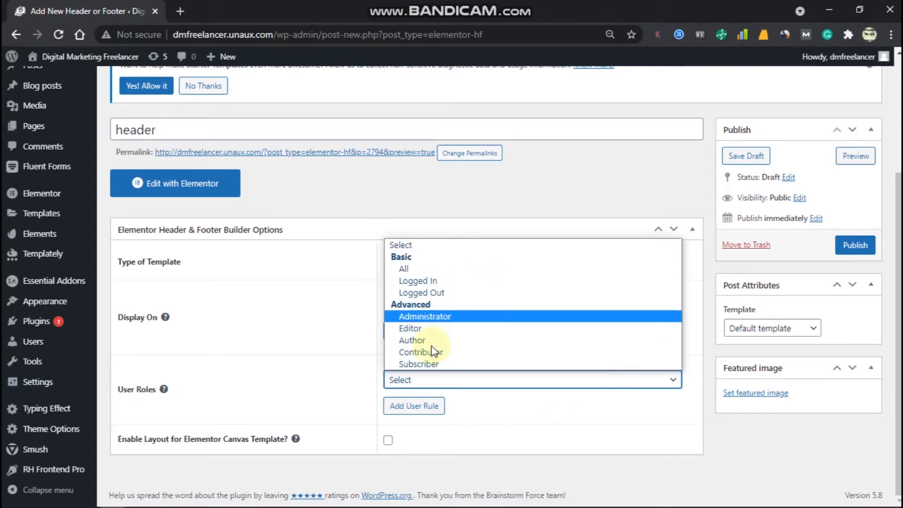
left_click(346, 360)
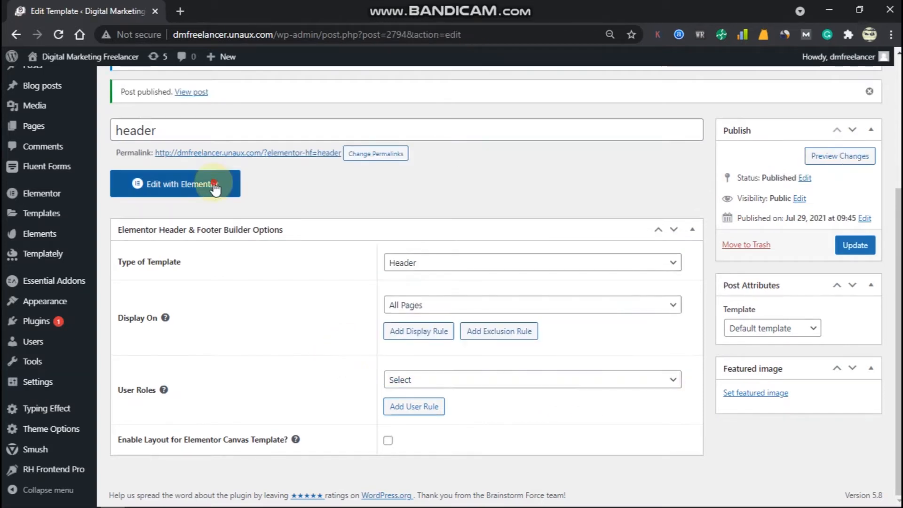
left_click(213, 183)
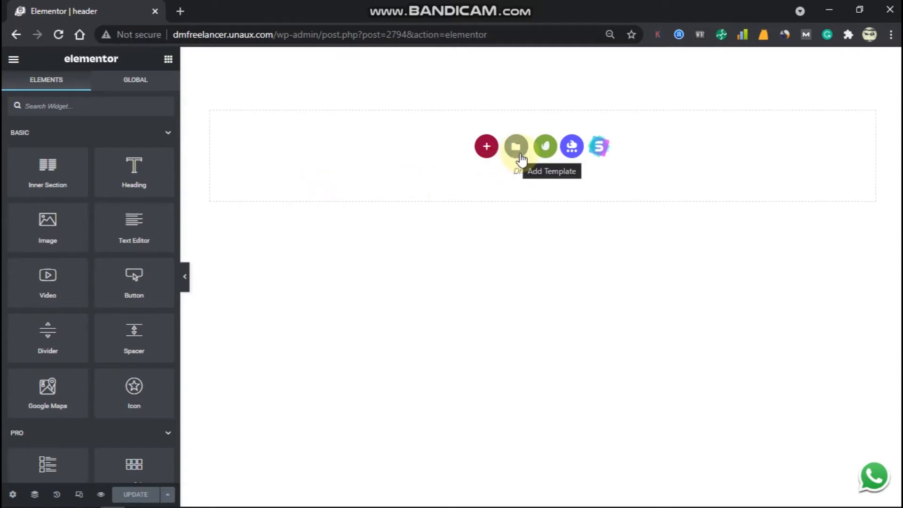
Import a dark header block from Templately's Header blocks into the template.
left_click(574, 147)
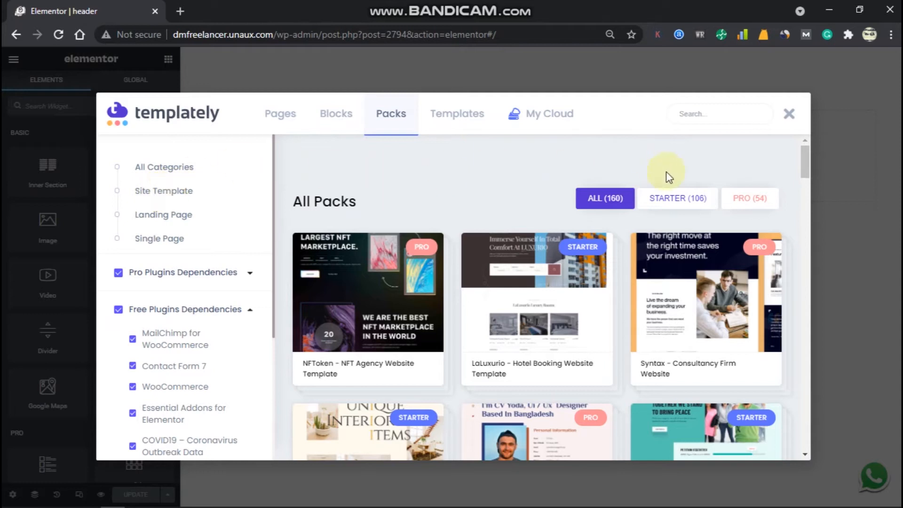
left_click(320, 115)
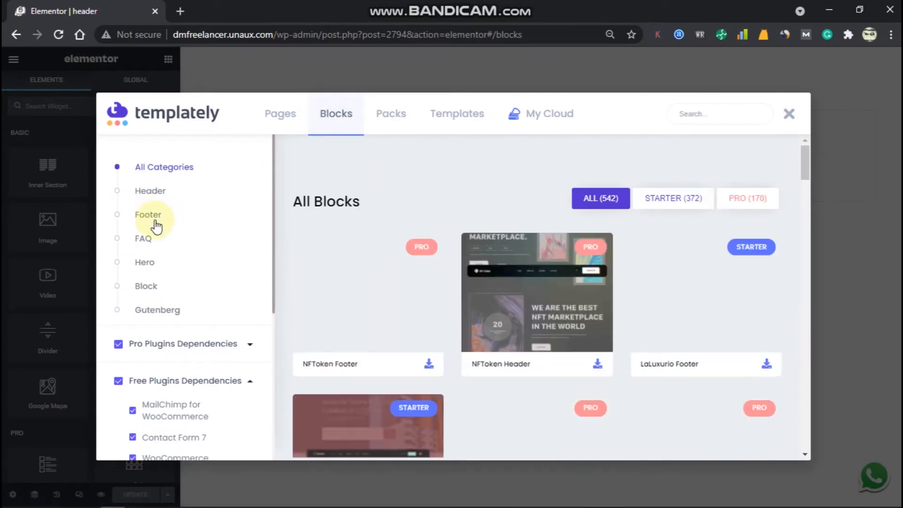
left_click(153, 195)
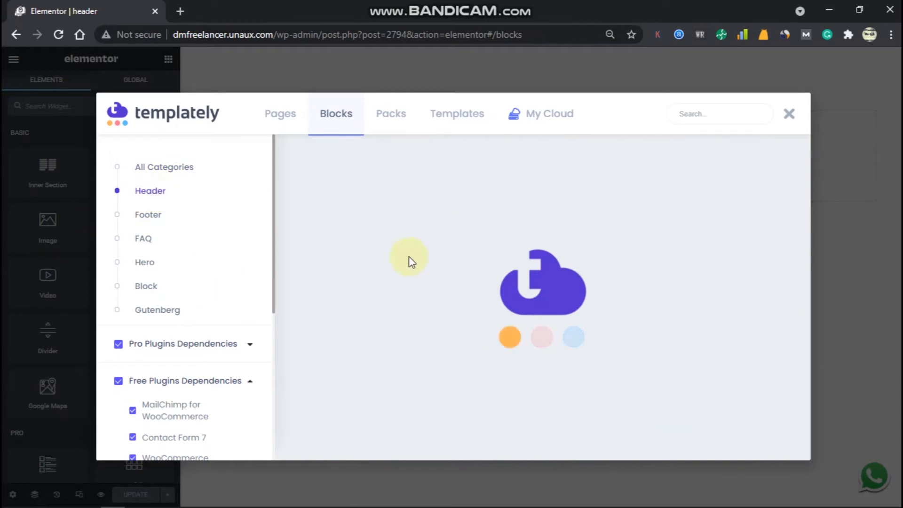
scroll(565, 296, "down", 3)
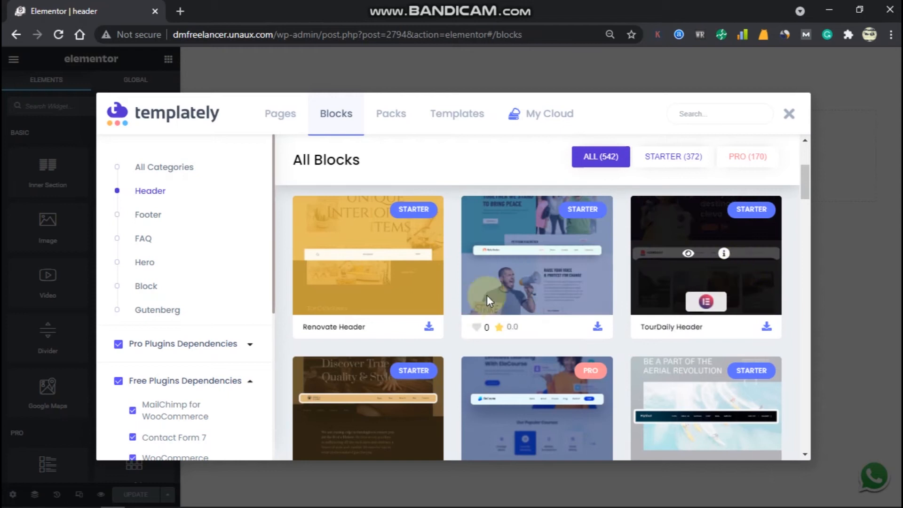
scroll(549, 329, "up", 3)
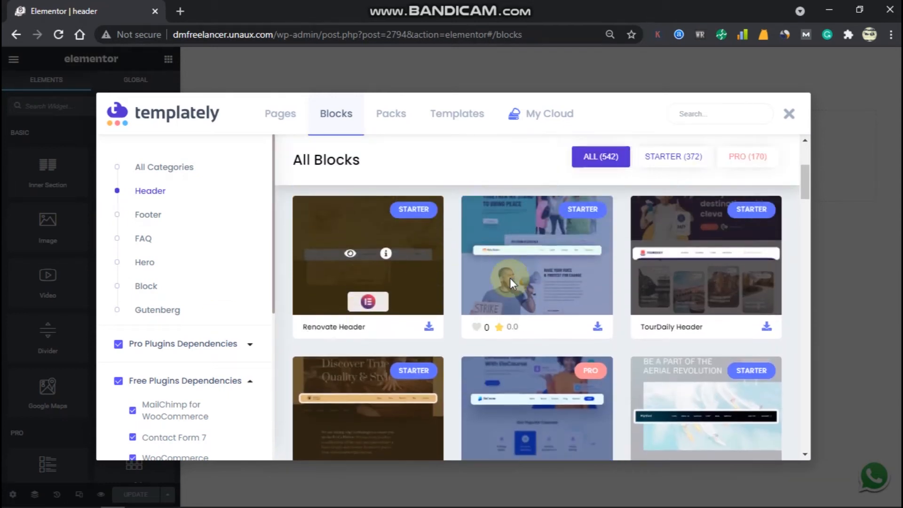
scroll(349, 242, "down", 5)
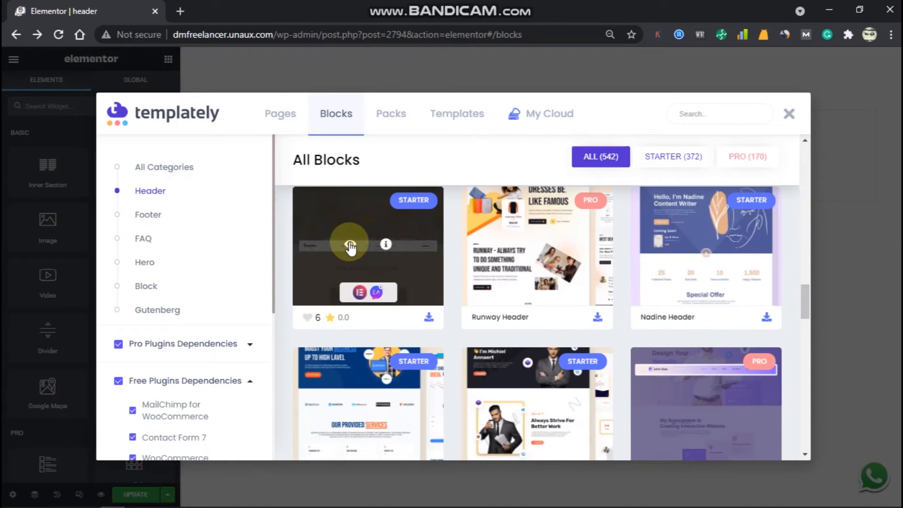
left_click(429, 319)
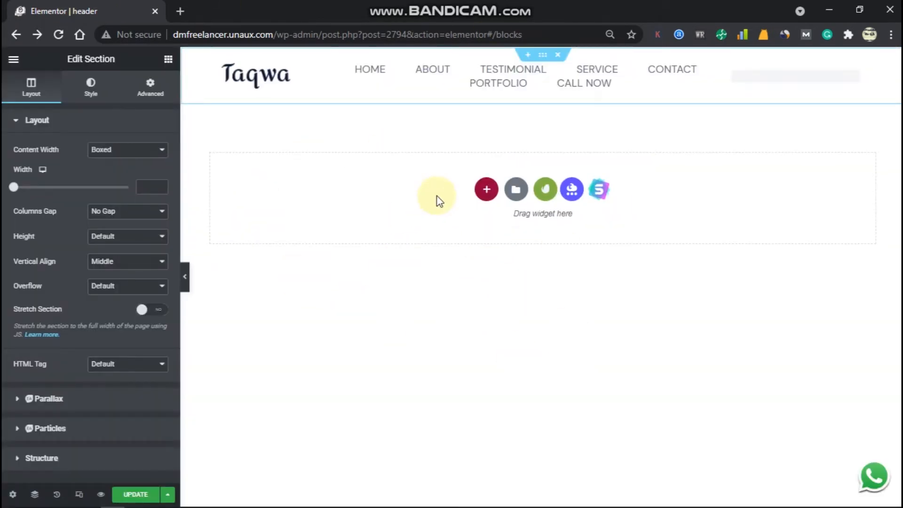
Delete the Taqwa logo and place a Site Logo widget in the empty header column.
left_click(543, 57)
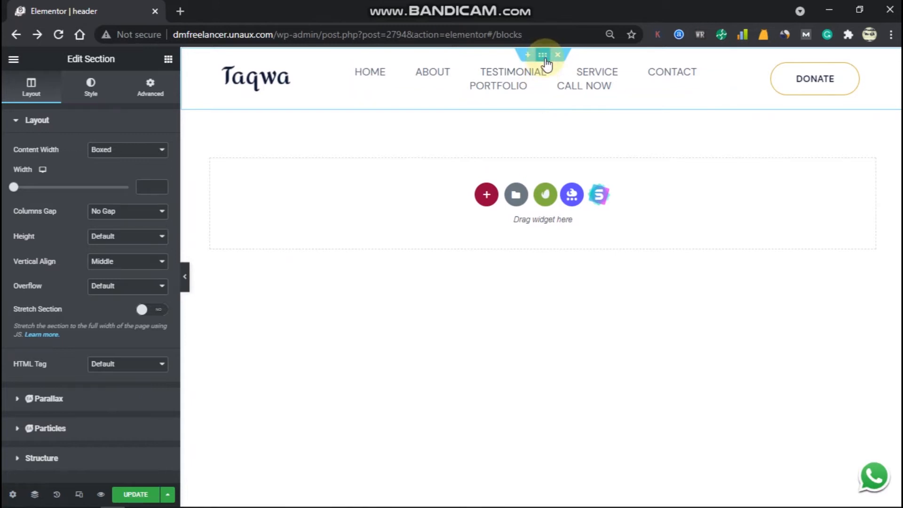
right_click(343, 72)
left_click(403, 258)
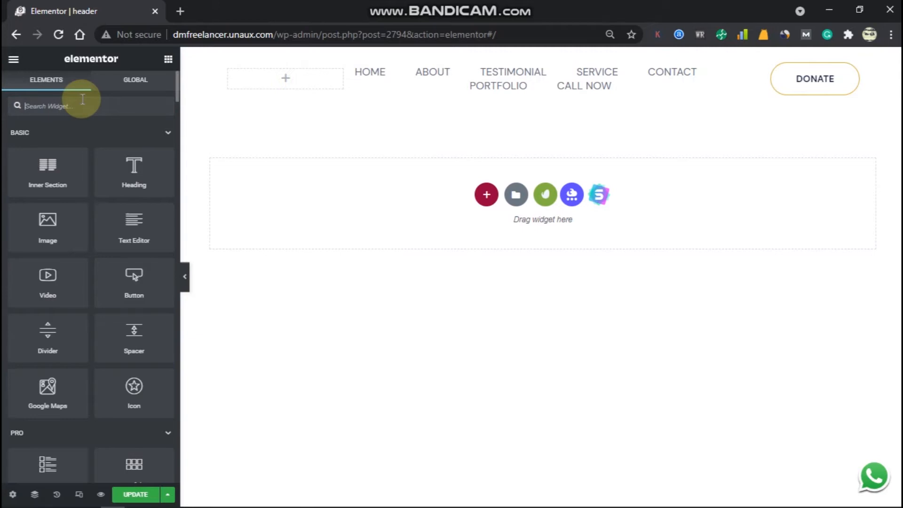
type("logo")
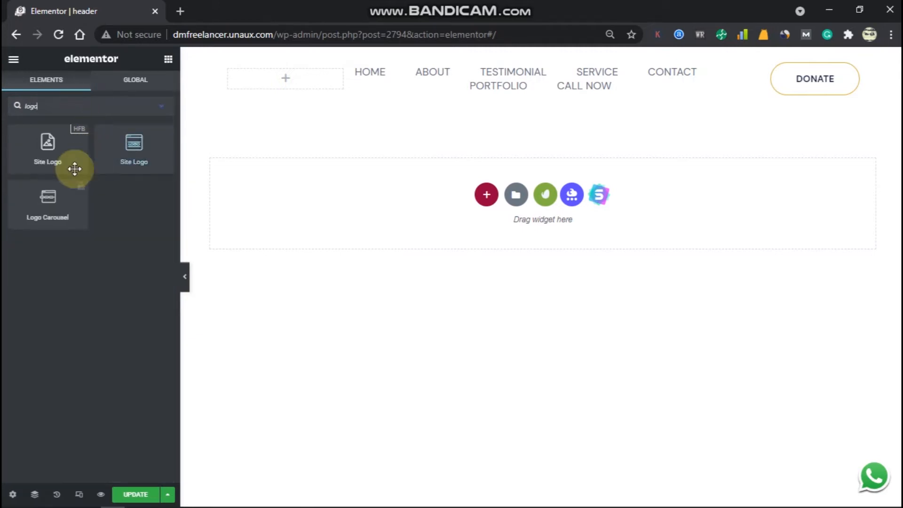
left_click_drag(28, 161, 296, 86)
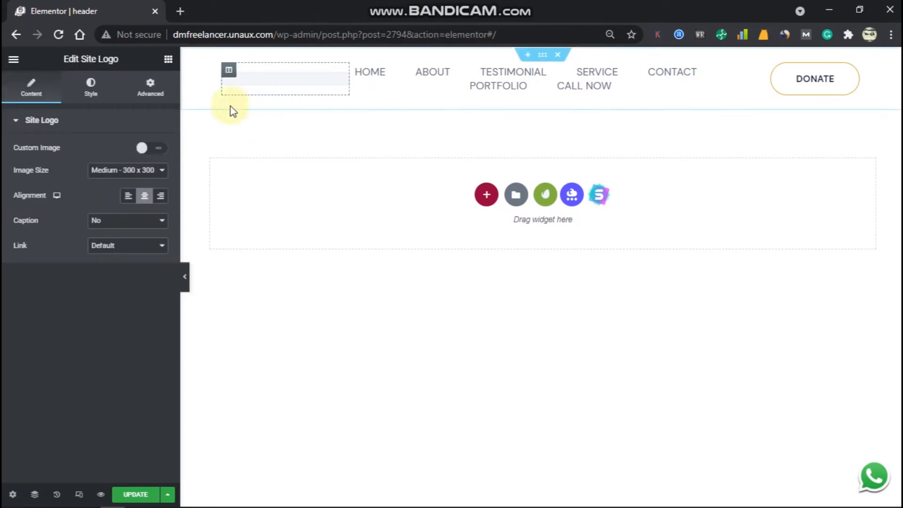
Set the site logo to the custom DM Freelancer image at Thumbnail size, width 69.
left_click(141, 150)
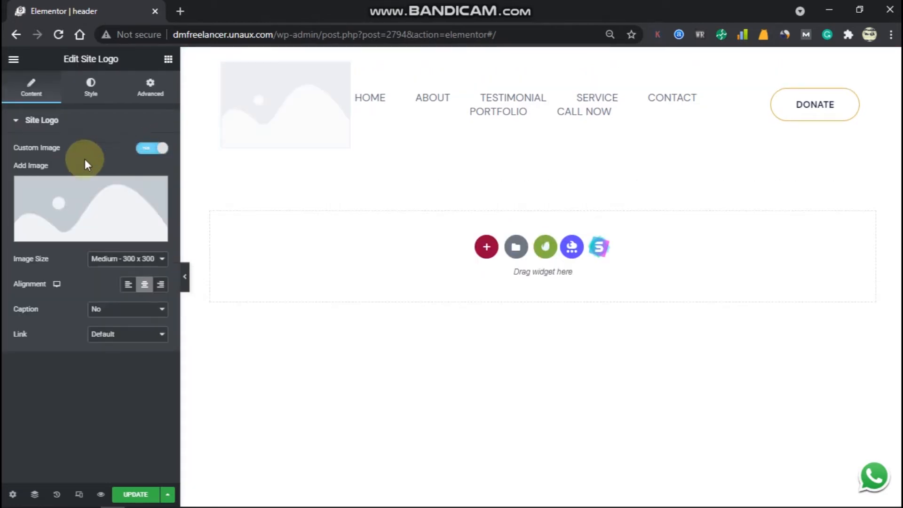
left_click(104, 196)
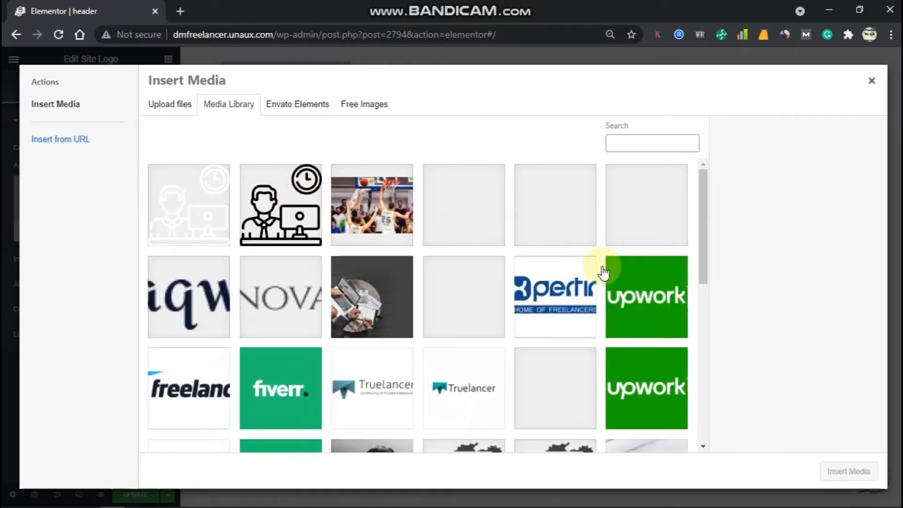
scroll(631, 282, "down", 2)
scroll(631, 283, "up", 2)
left_click(668, 212)
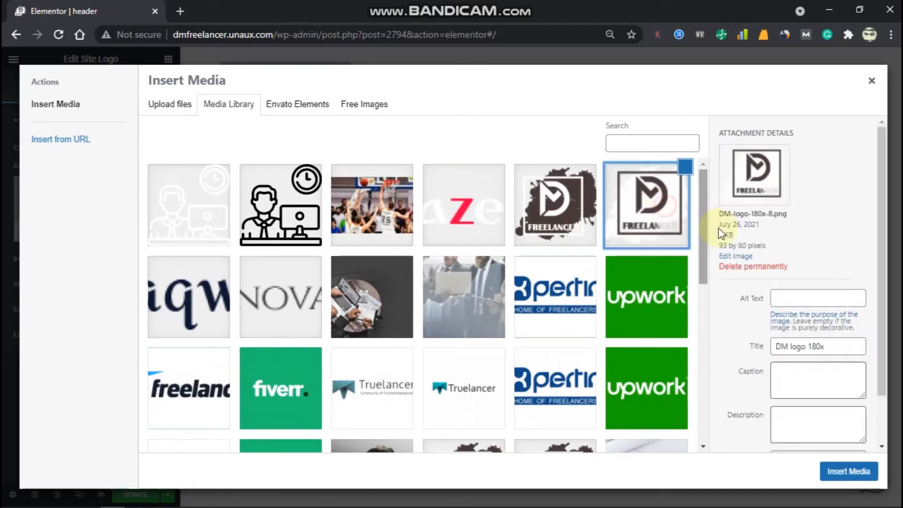
left_click(851, 471)
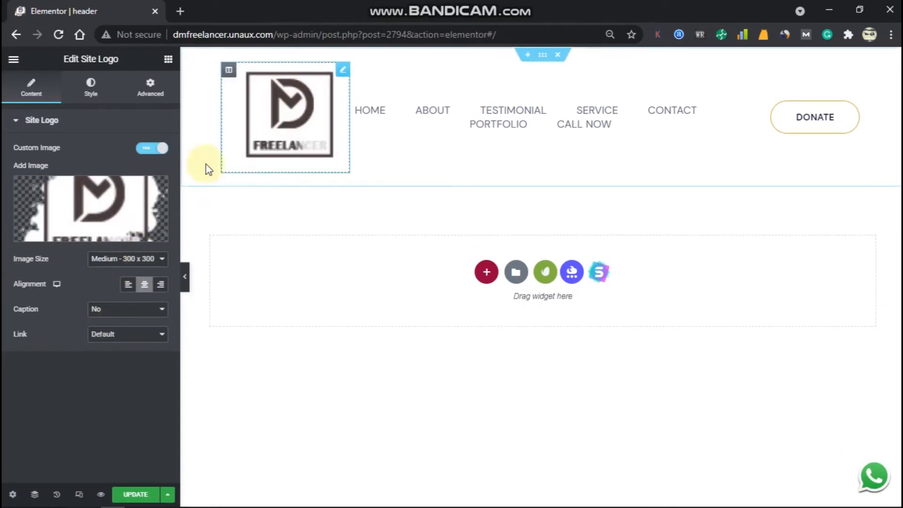
left_click(140, 259)
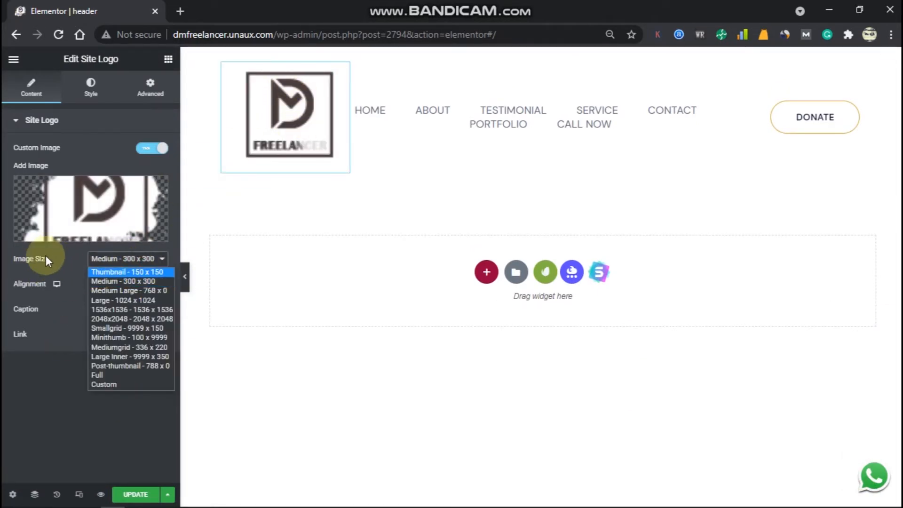
left_click(115, 271)
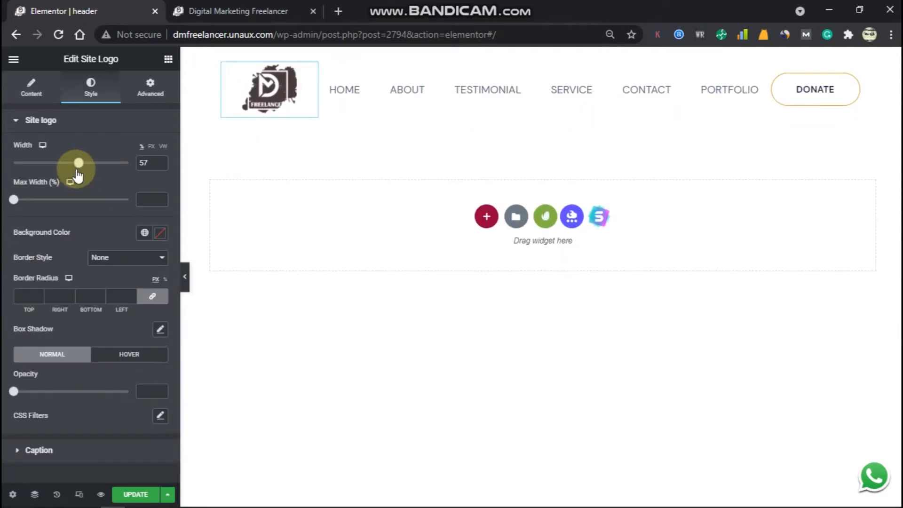
left_click_drag(78, 175, 92, 183)
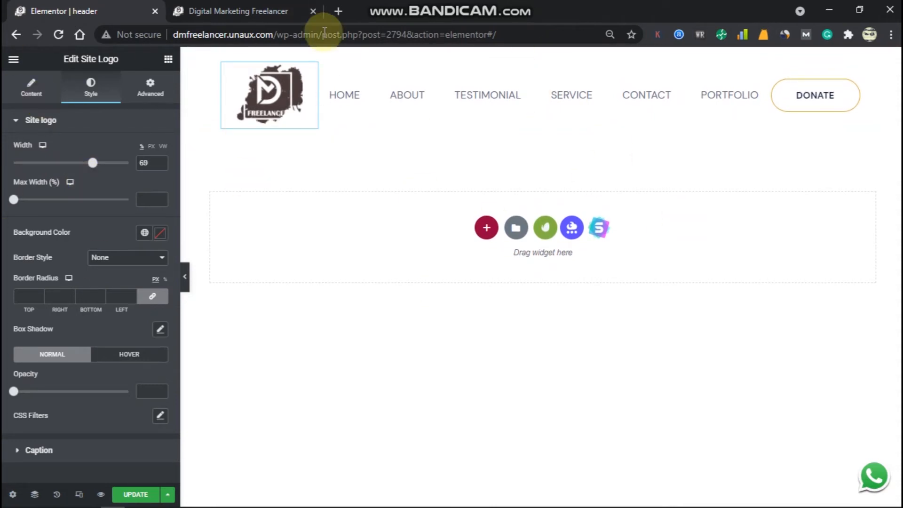
Relabel the DONATE button 'Call Now' and link it to a tel: phone number.
left_click(807, 98)
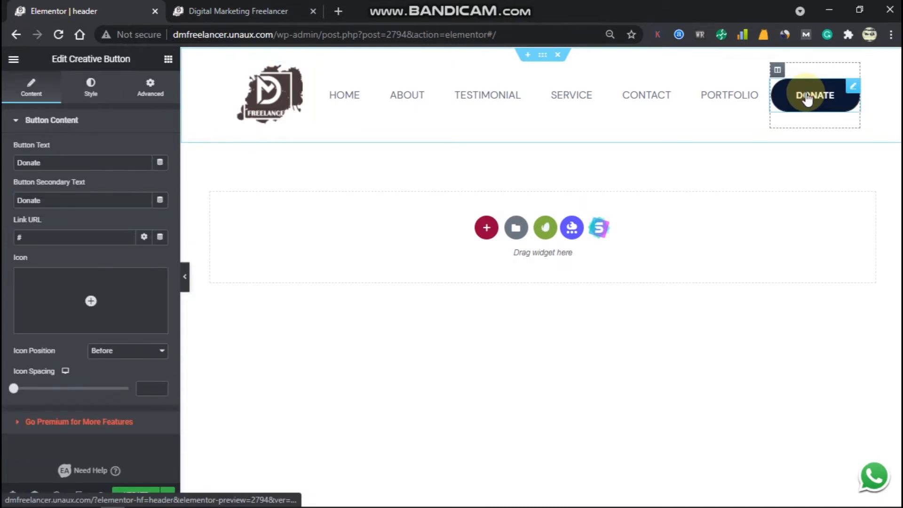
double_click(47, 156)
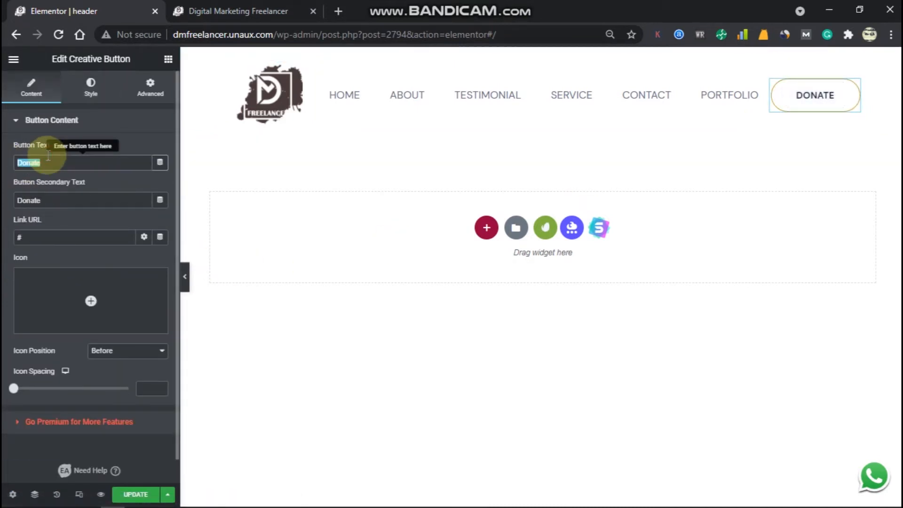
type("c")
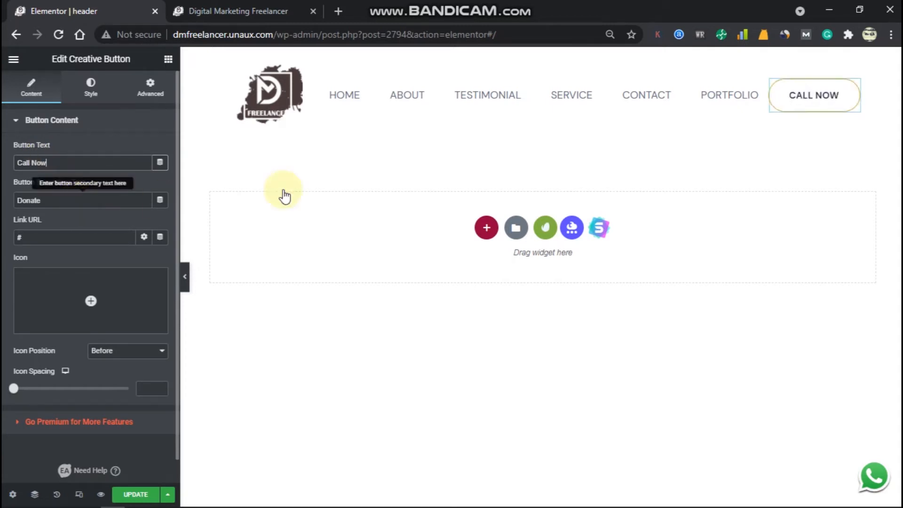
left_click(77, 230)
double_click(80, 235)
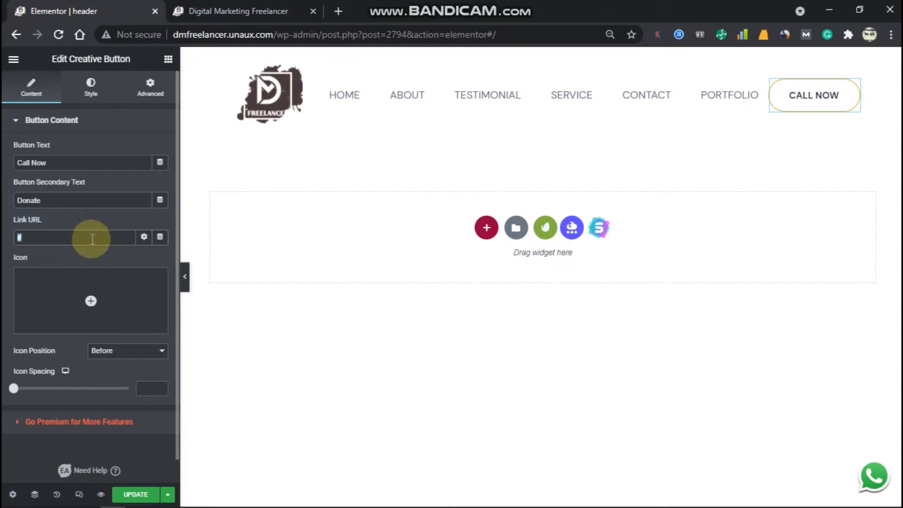
key("BackSpace")
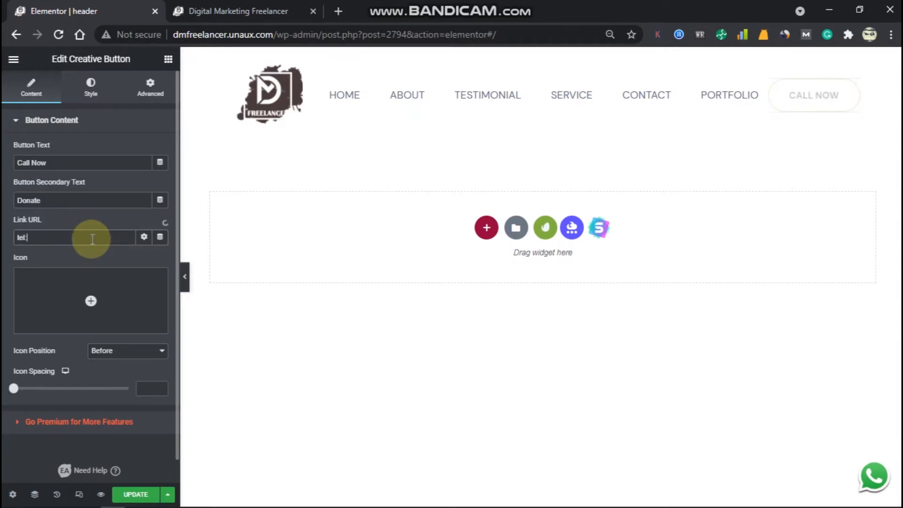
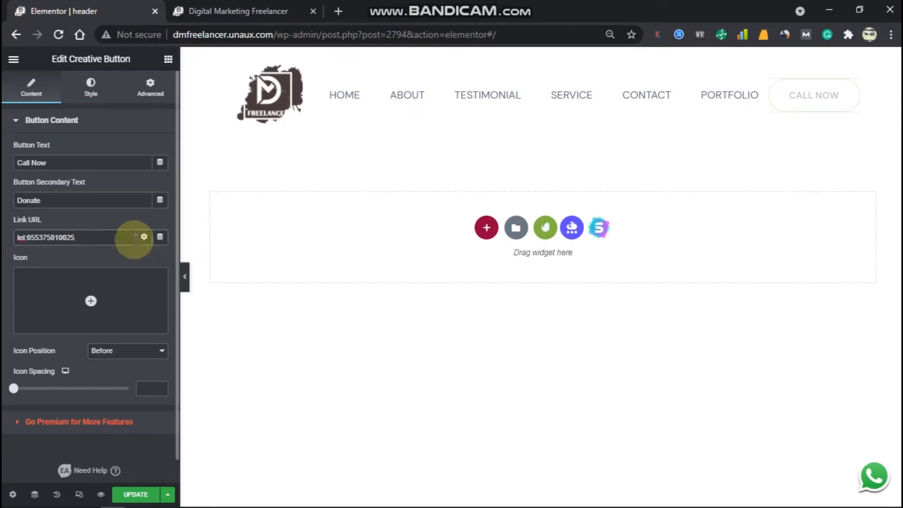
double_click(64, 238)
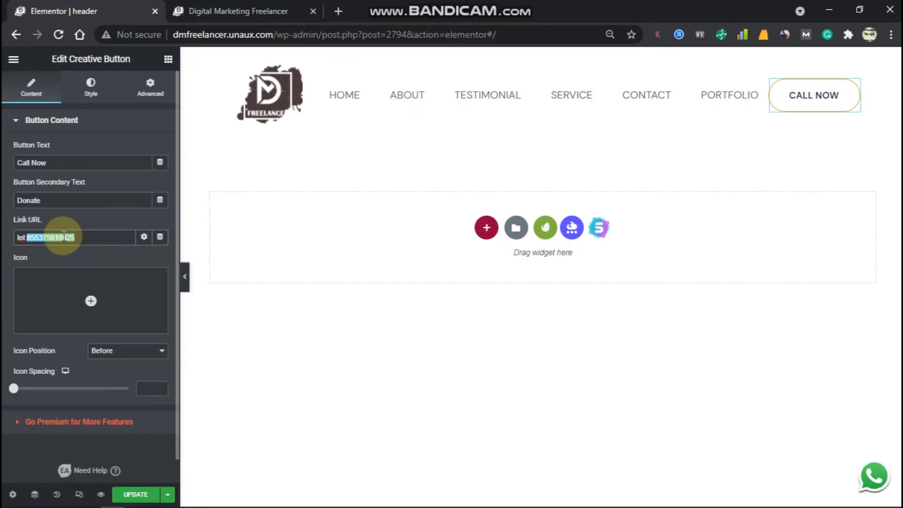
key("BackSpace")
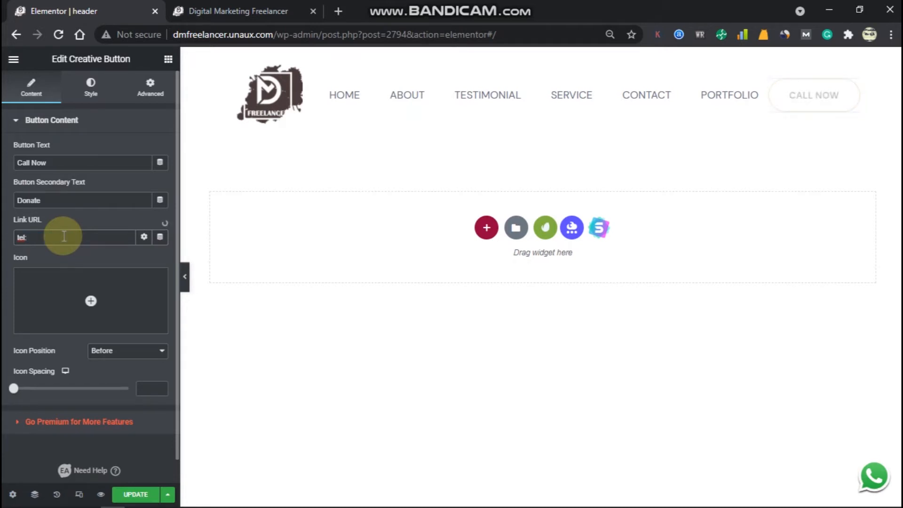
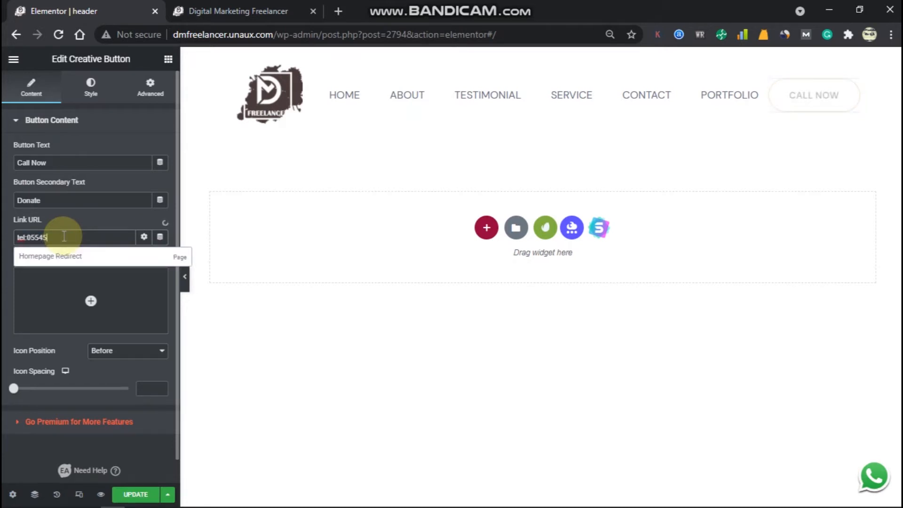
Save the header and reload the live site to view the changes.
left_click(143, 495)
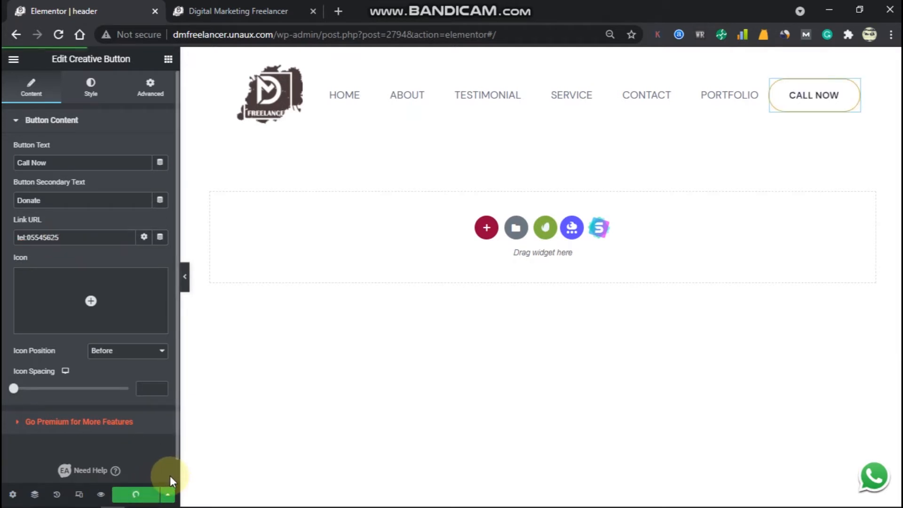
left_click(225, 5)
left_click(62, 38)
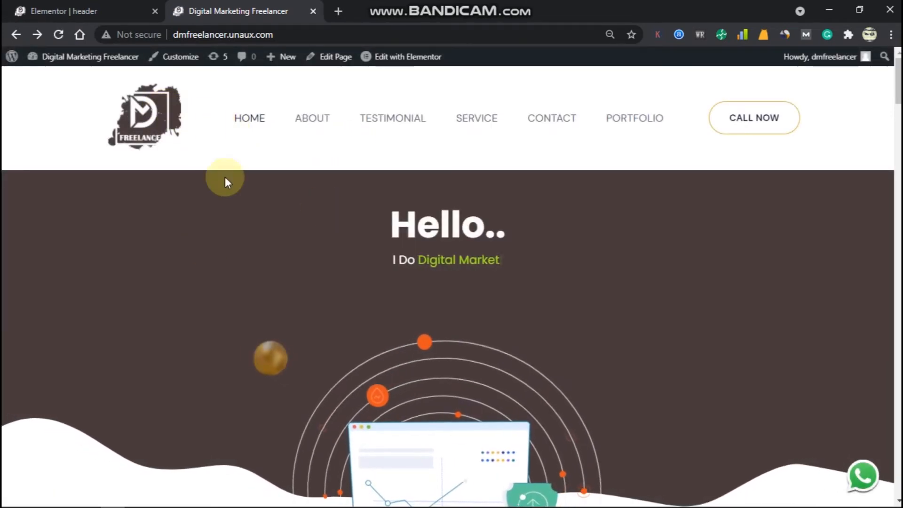
Check the new logo and Call Now button on the live header, then return to the header editor.
left_click(77, 7)
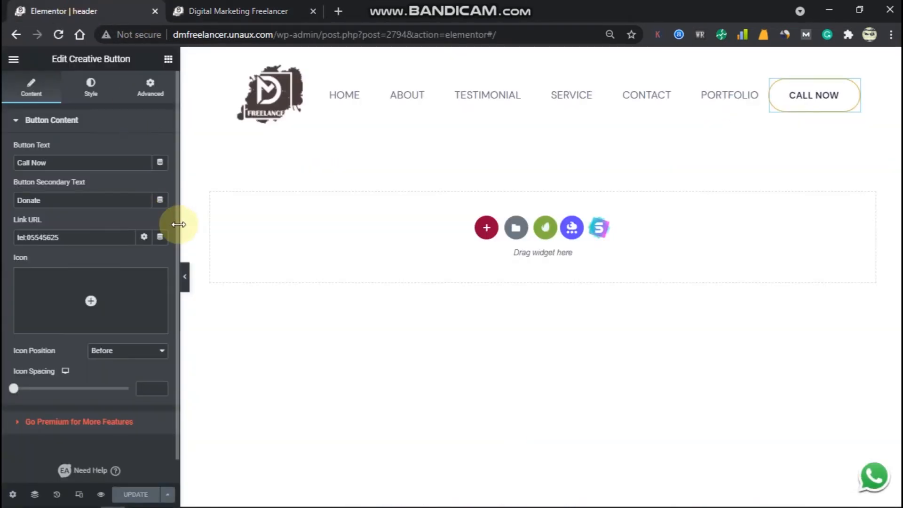
Set the header section's background colour to #493B3B.
mouse_move(546, 111)
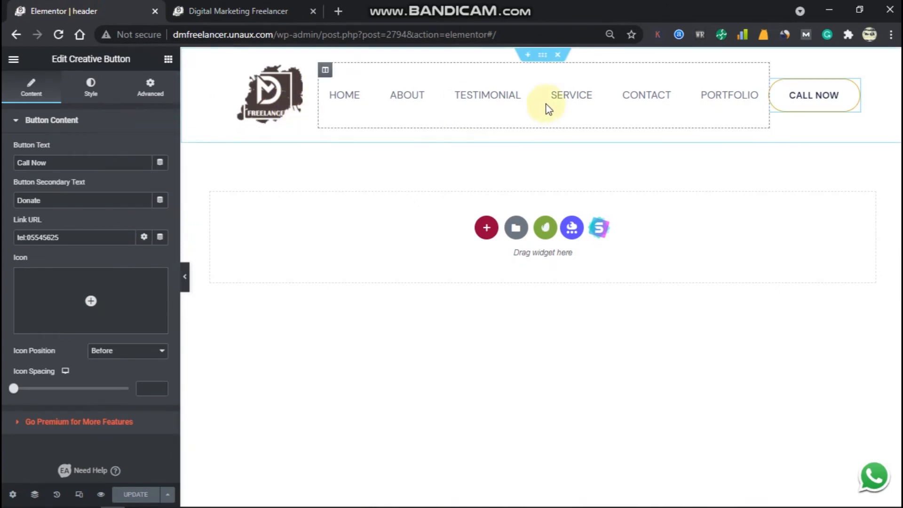
left_click(541, 56)
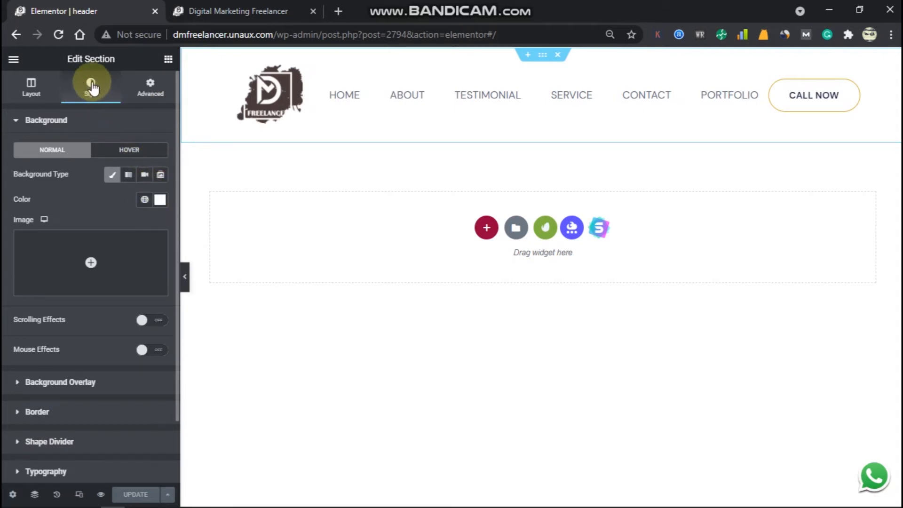
left_click(163, 199)
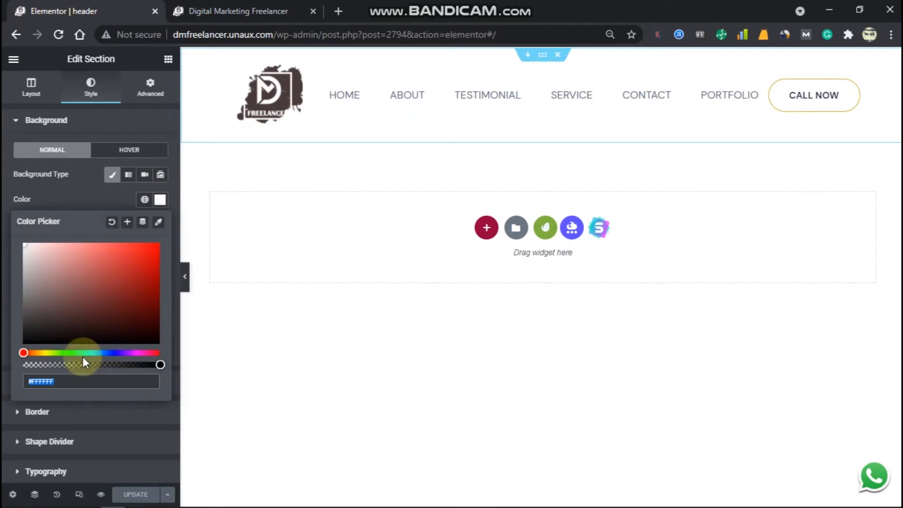
right_click(109, 381)
left_click(162, 205)
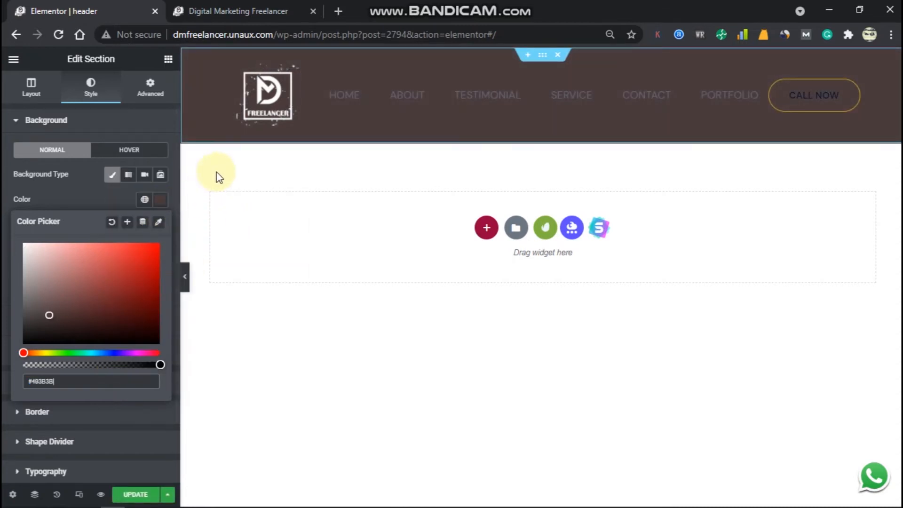
left_click(95, 183)
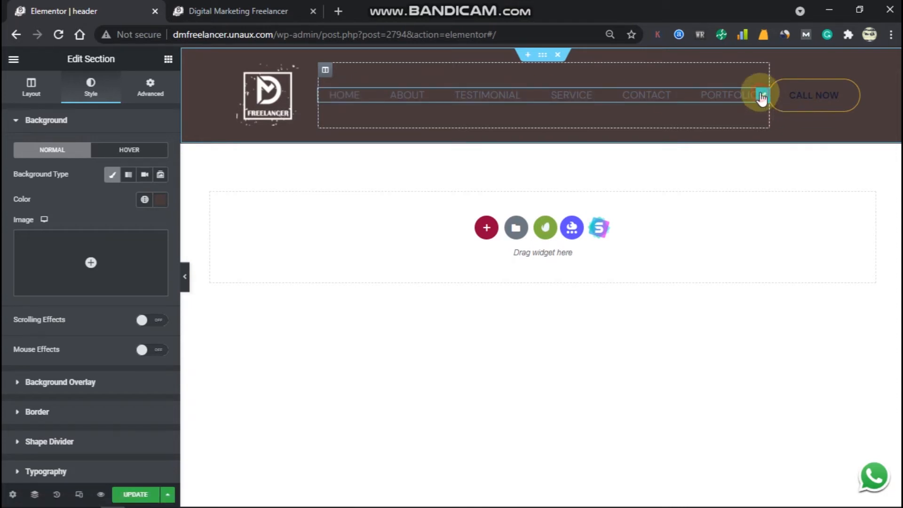
Make the navigation menu's normal link text white (#FFFFFF).
left_click(762, 97)
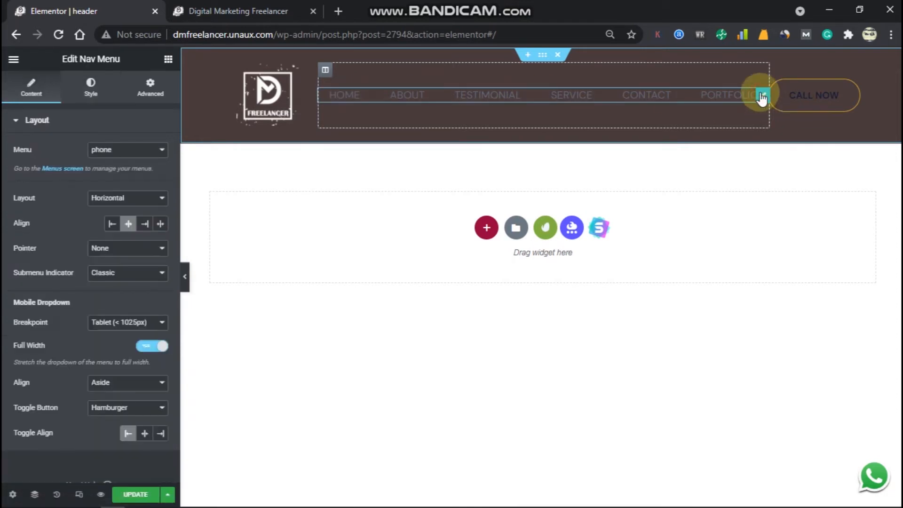
left_click(93, 90)
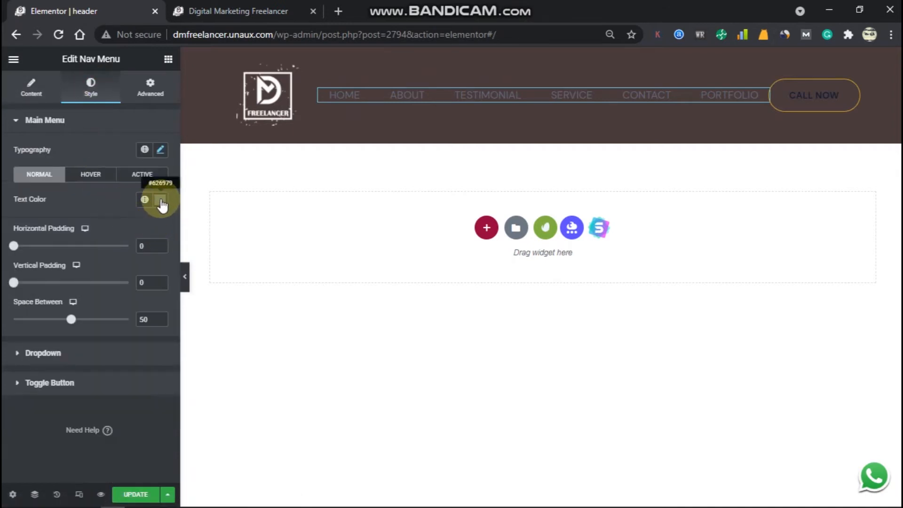
left_click(161, 200)
left_click_drag(66, 277, 10, 231)
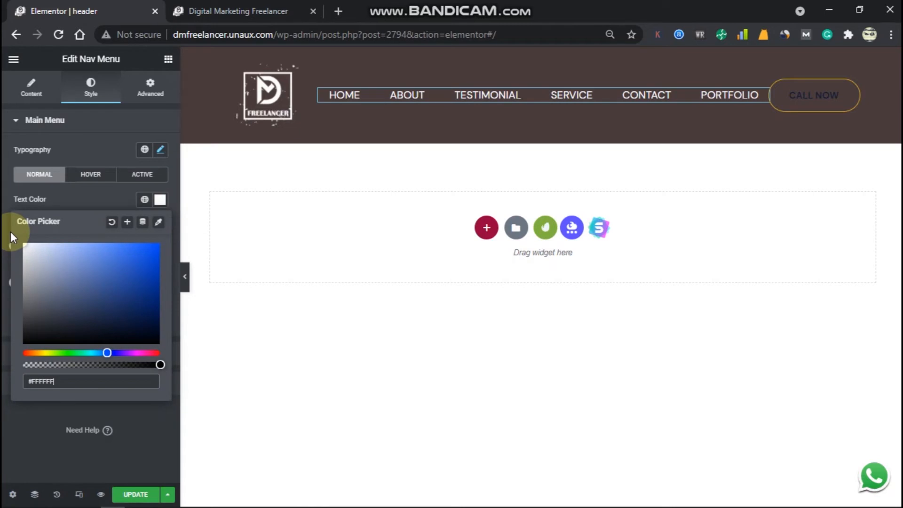
Set menu hover text to light grey and active text to near-white #DADDE4.
left_click(89, 183)
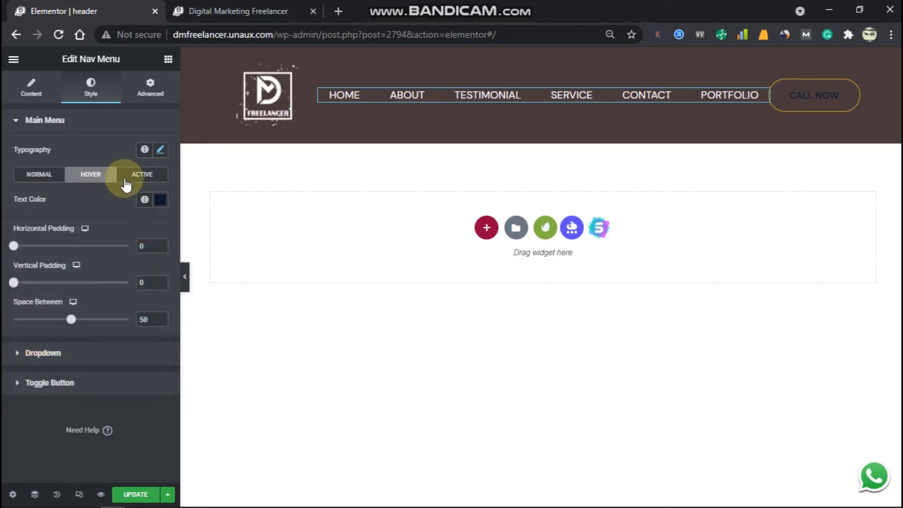
left_click(161, 201)
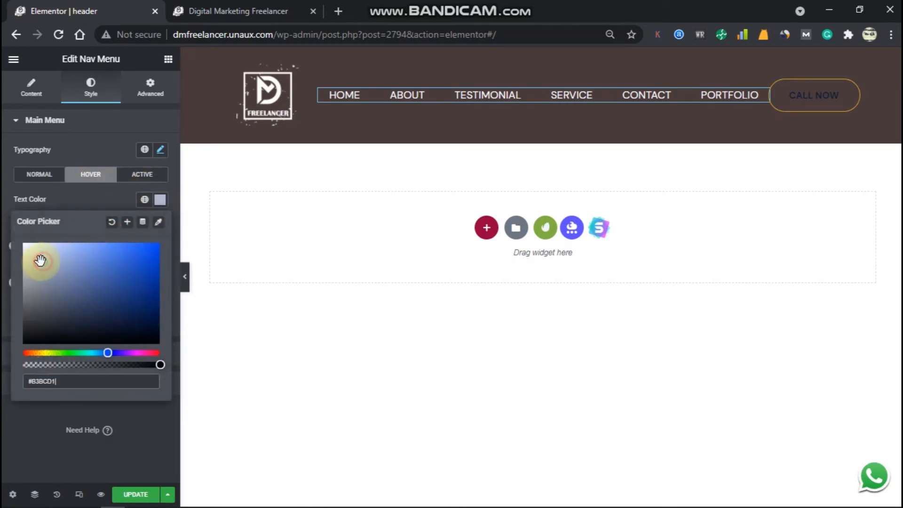
left_click_drag(23, 251, 35, 272)
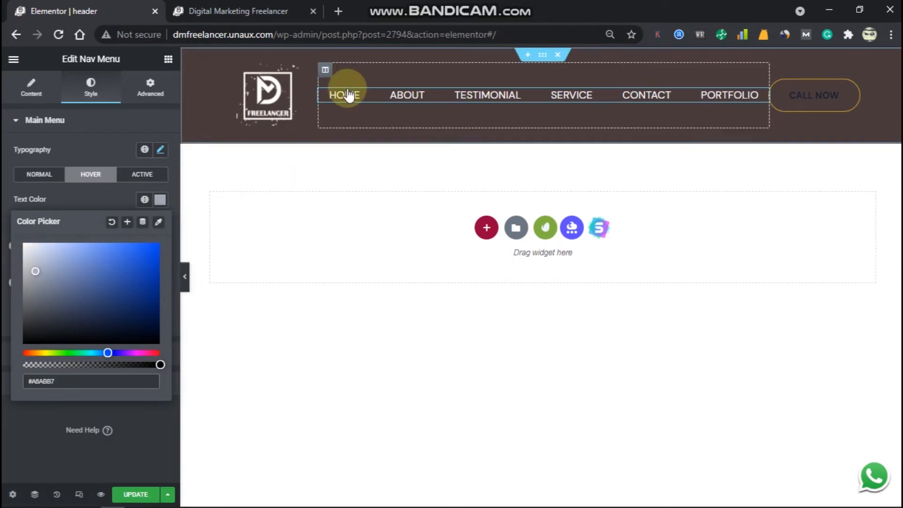
left_click(89, 198)
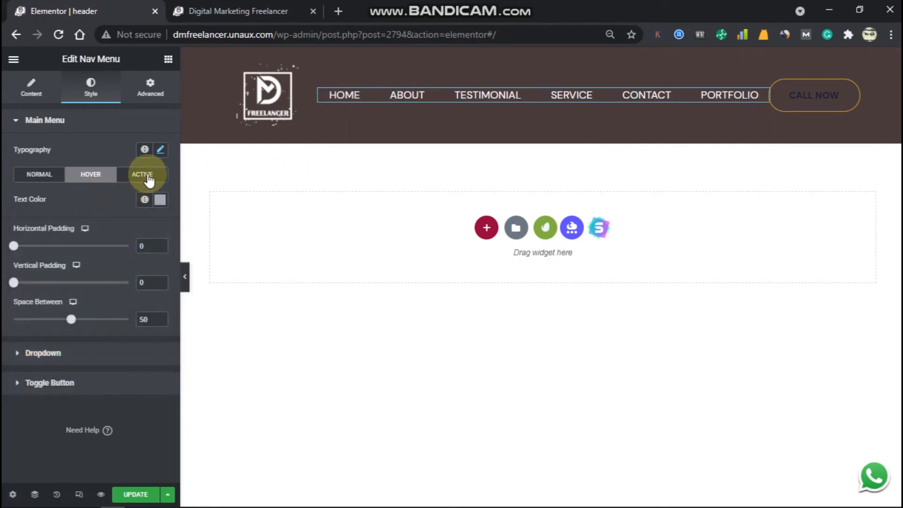
left_click(144, 175)
left_click(161, 207)
left_click_drag(137, 238, 21, 248)
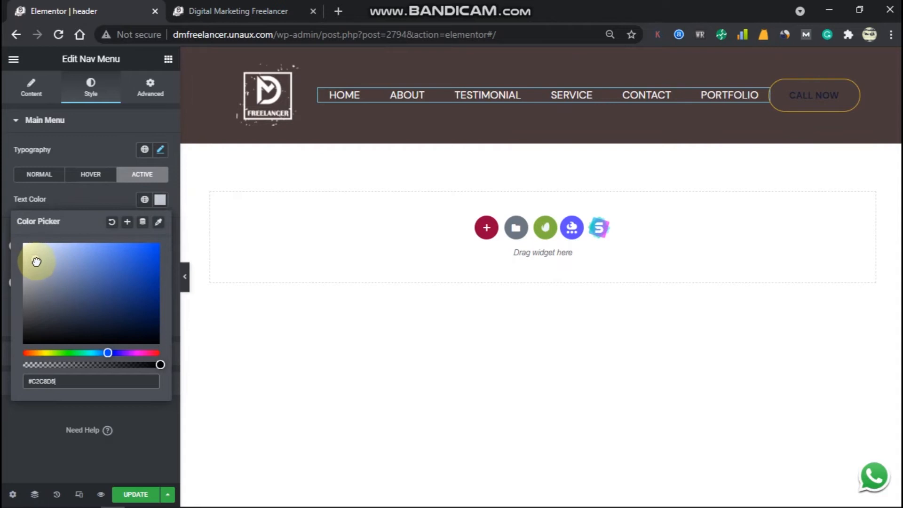
left_click_drag(24, 247, 25, 246)
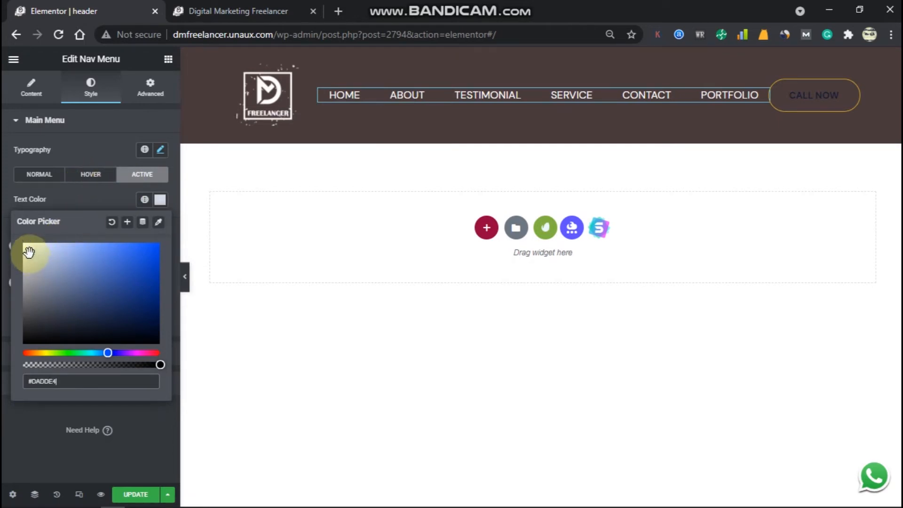
left_click(89, 175)
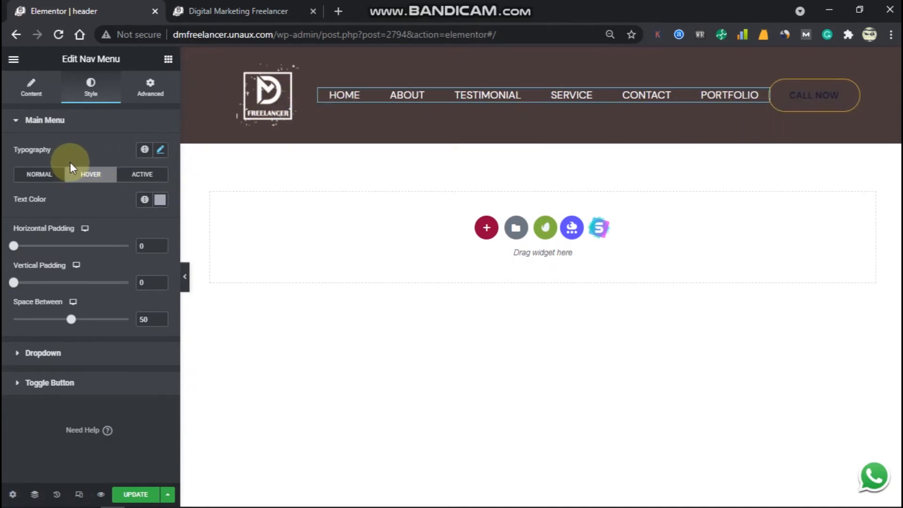
Set the menu's hover pointer to Underline and its submenu indicator to Chevron.
left_click(35, 92)
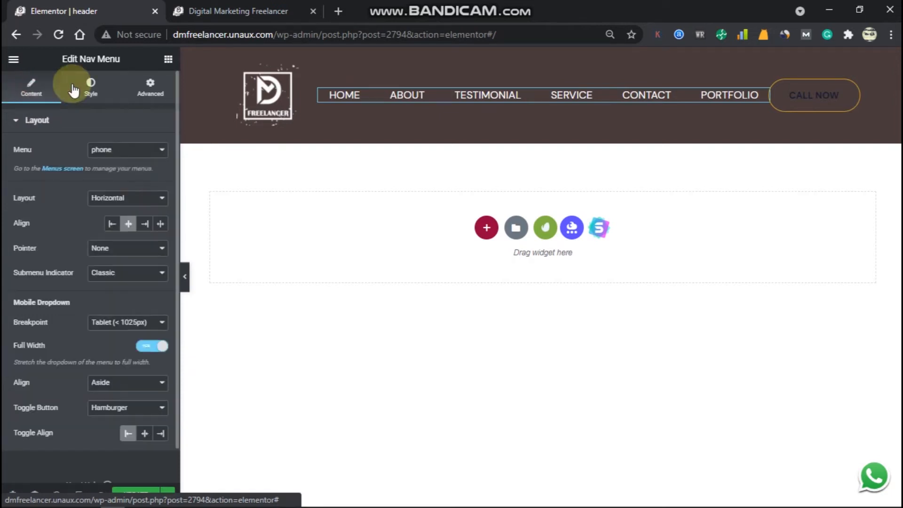
left_click(153, 250)
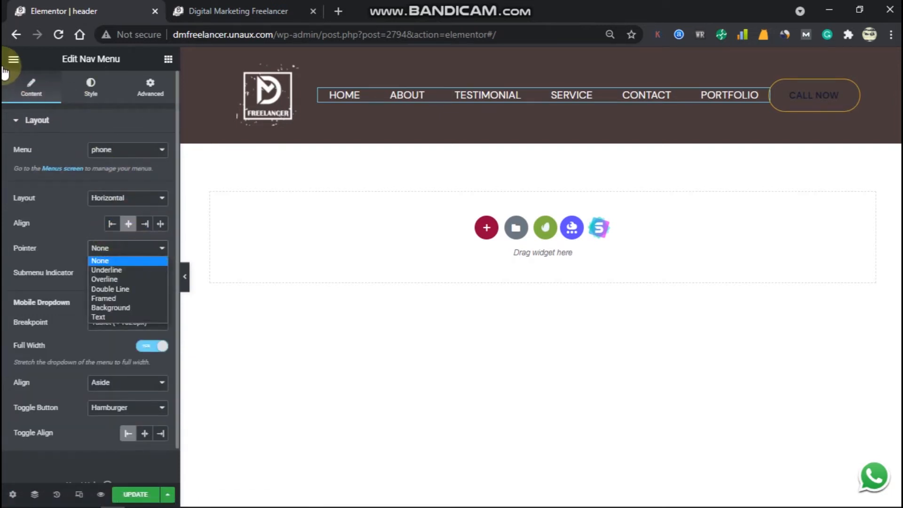
left_click(111, 270)
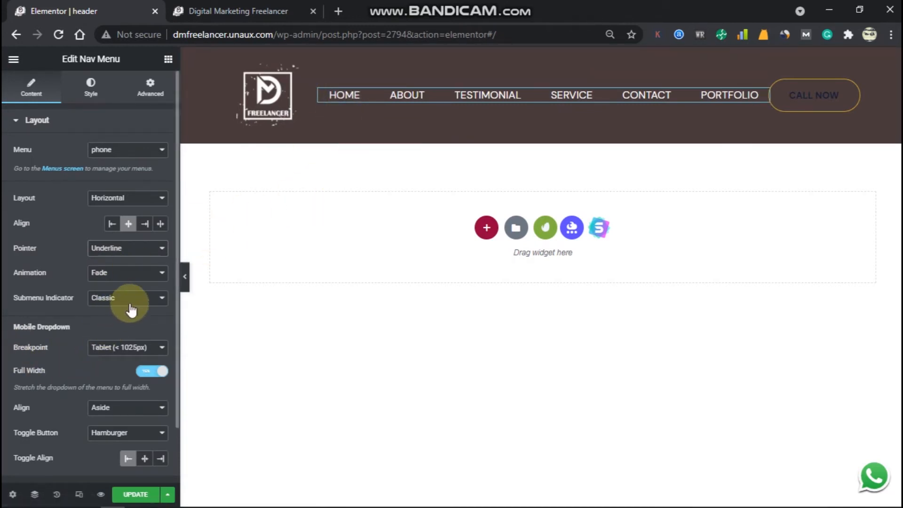
left_click(148, 301)
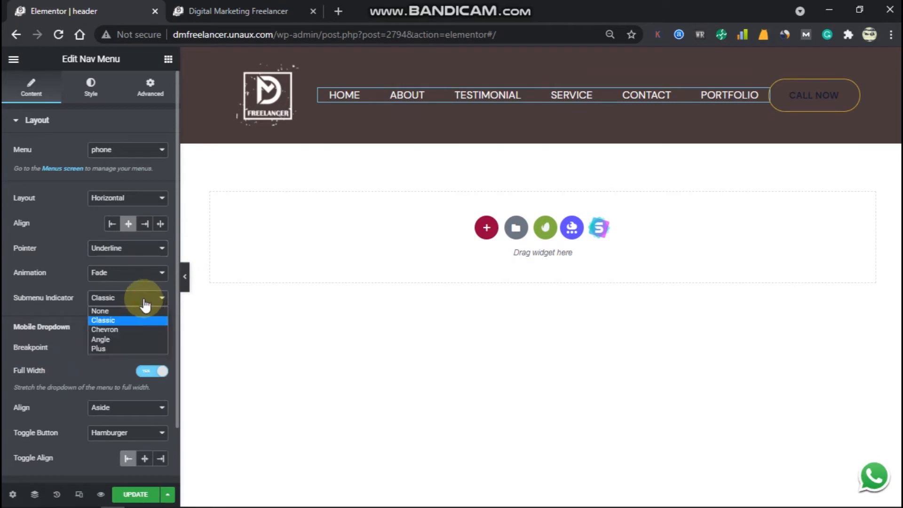
left_click(121, 328)
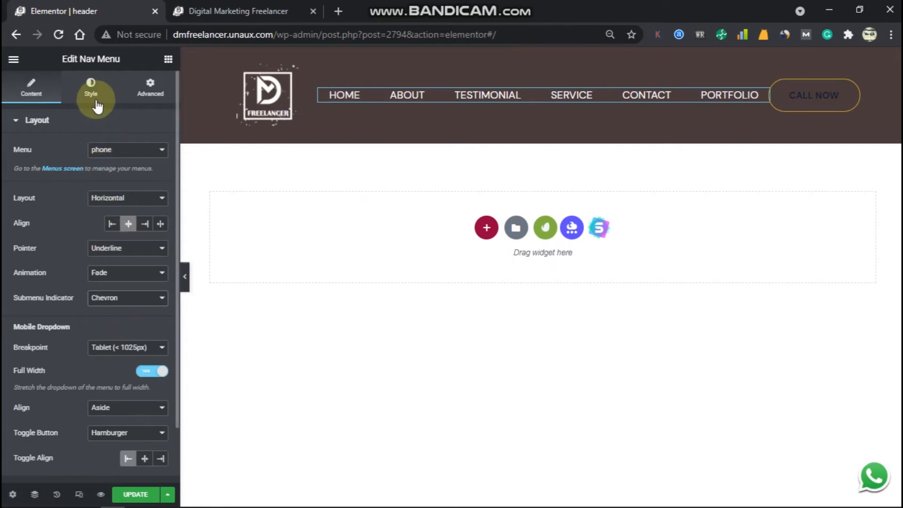
left_click(90, 85)
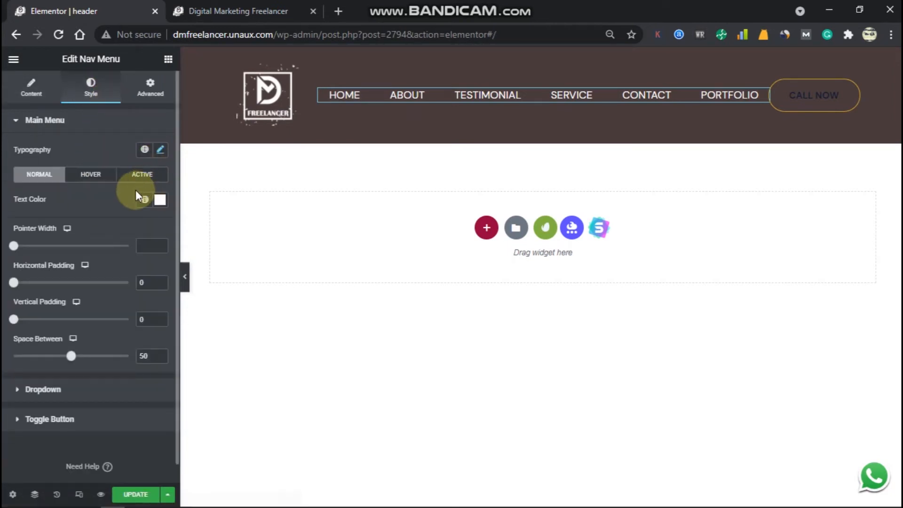
In the menu's hover settings, copy the hover text colour #A6ABB7.
left_click(105, 176)
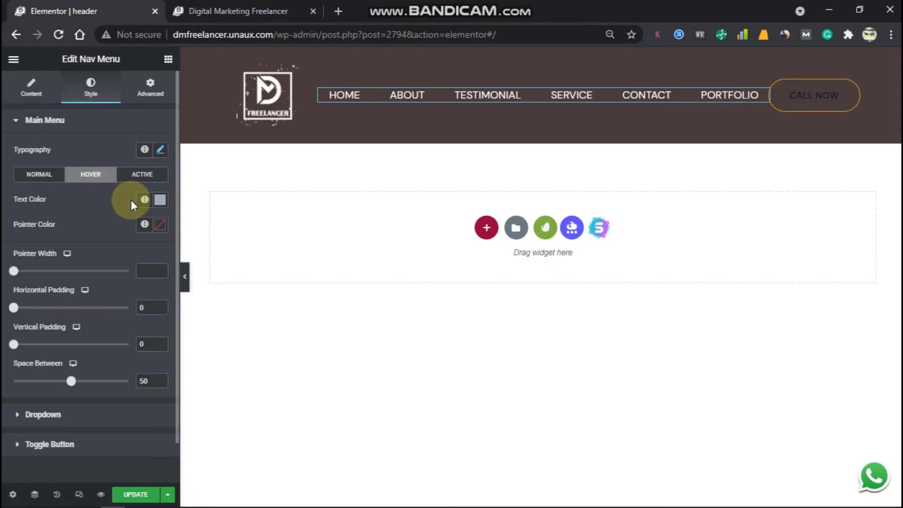
left_click(159, 225)
left_click(25, 270)
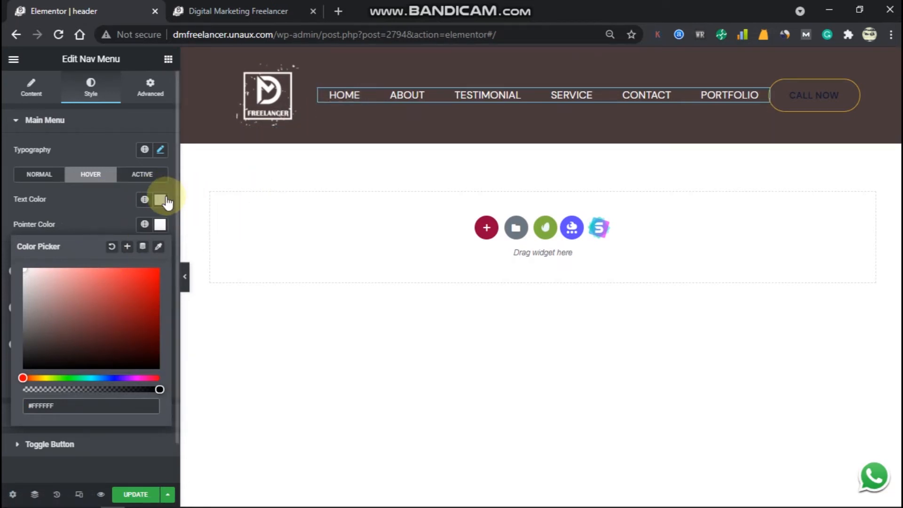
left_click(160, 199)
triple_click(96, 378)
right_click(97, 380)
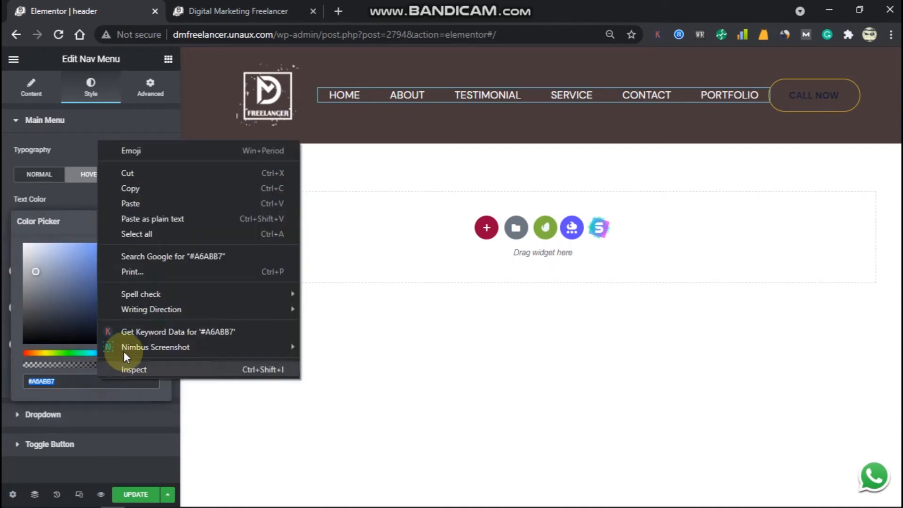
left_click(155, 187)
Paste #A6ABB7 into the hover Pointer Color so the underline matches.
left_click(121, 186)
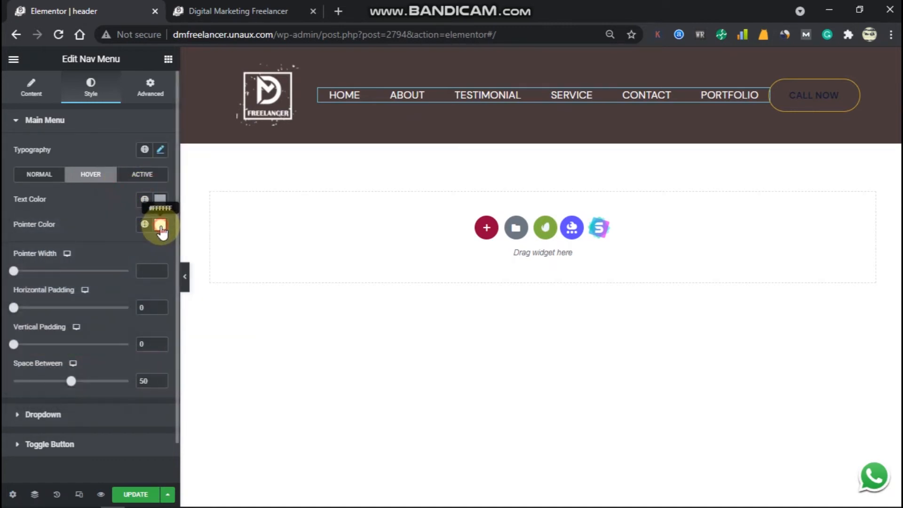
left_click(160, 224)
triple_click(89, 406)
right_click(95, 406)
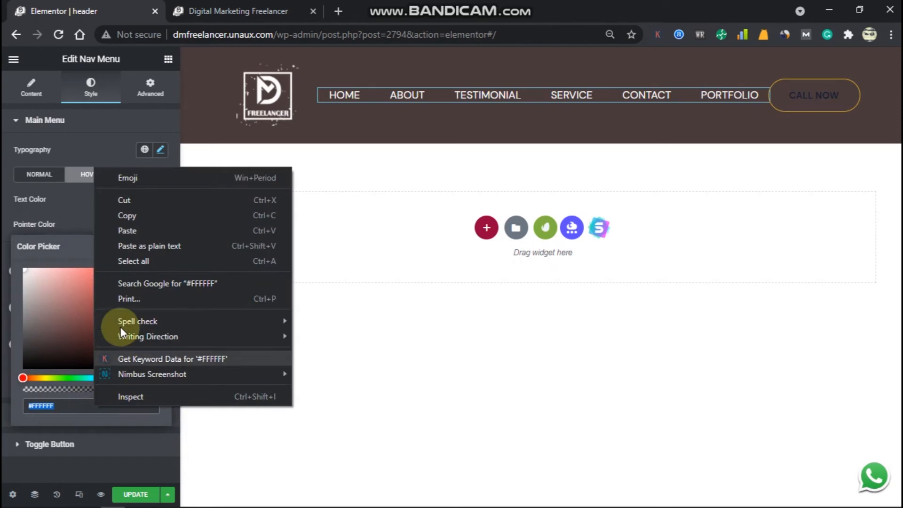
left_click(125, 231)
left_click(94, 206)
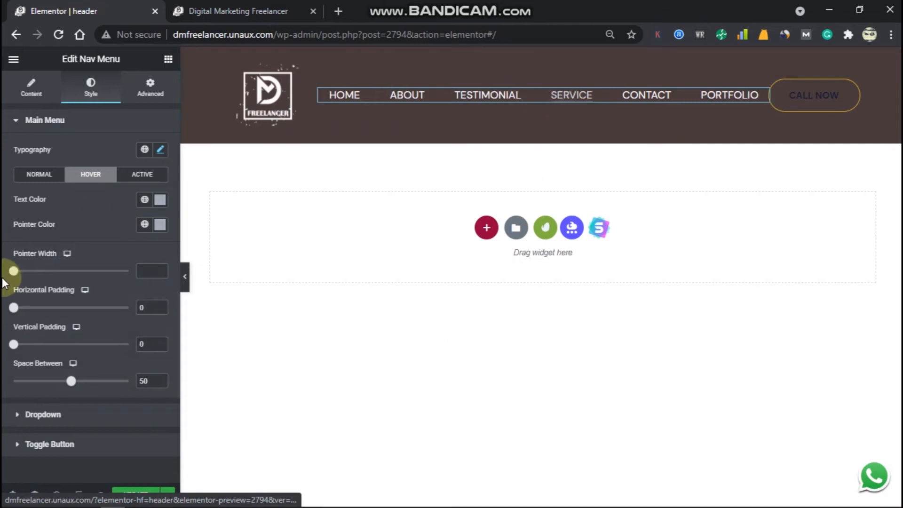
Make the CALL NOW button's text and border colours white.
left_click(854, 89)
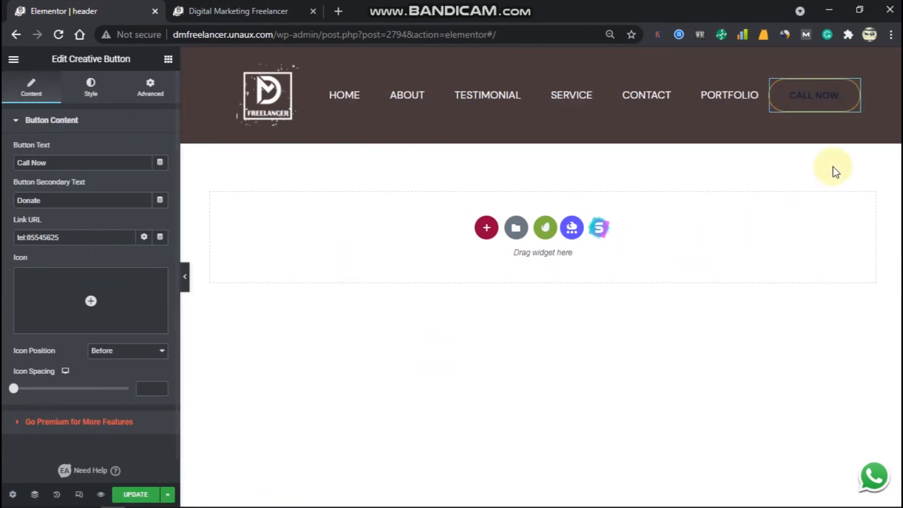
left_click(92, 101)
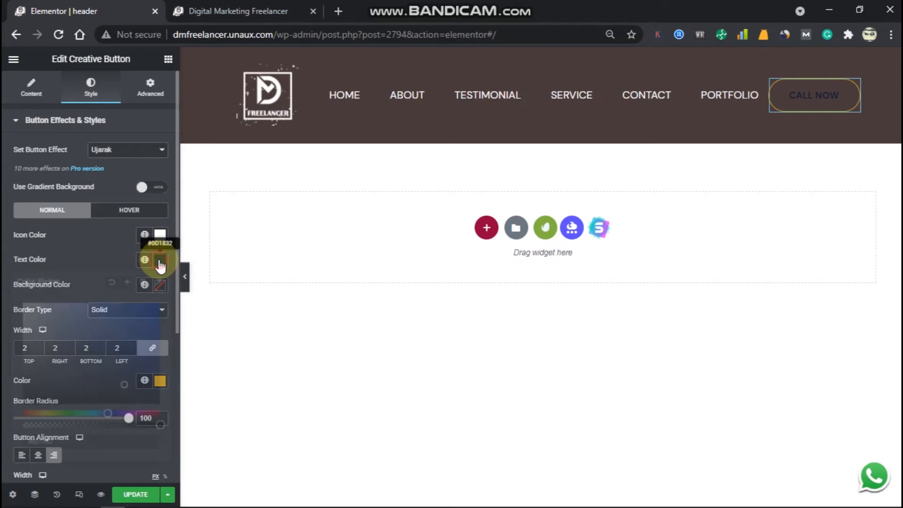
left_click(160, 260)
left_click_drag(85, 335, 22, 304)
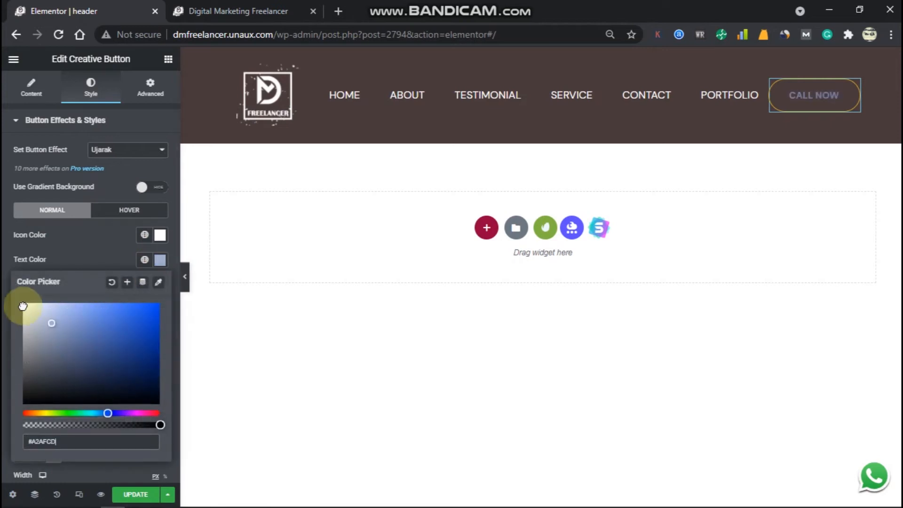
left_click(113, 244)
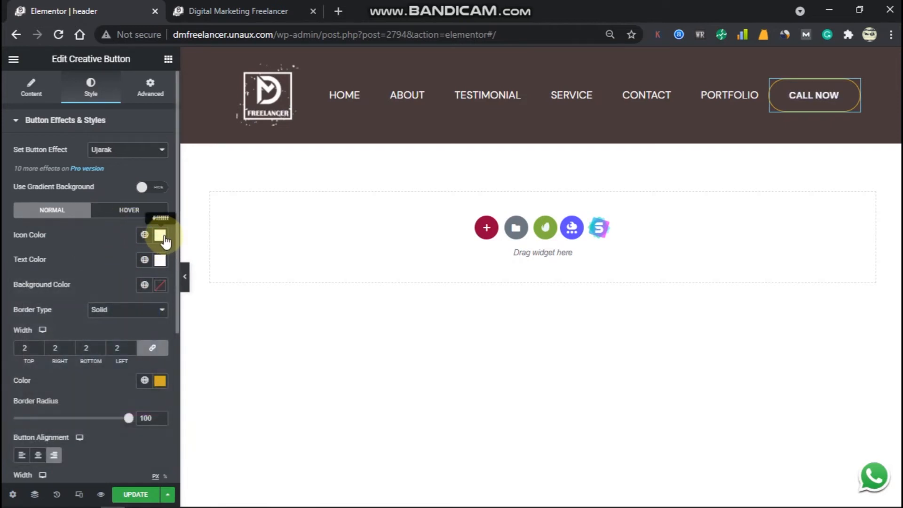
scroll(115, 325, "down", 3)
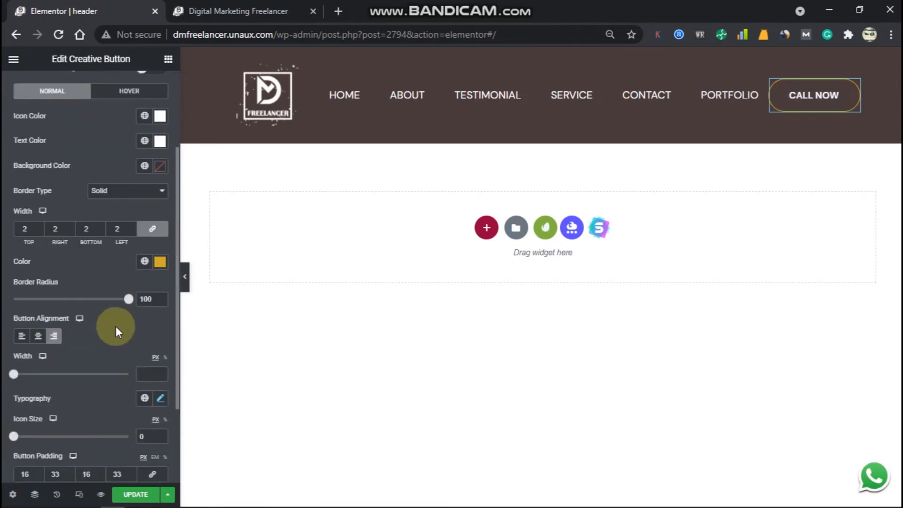
left_click(160, 261)
mouse_move(113, 323)
left_mouse_down()
mouse_move(89, 338)
mouse_move(6, 303)
left_mouse_up()
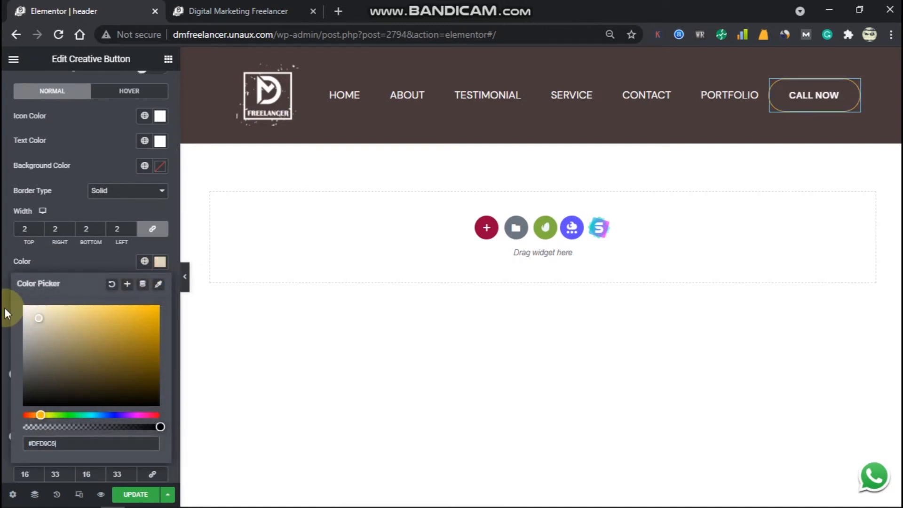
left_click(75, 254)
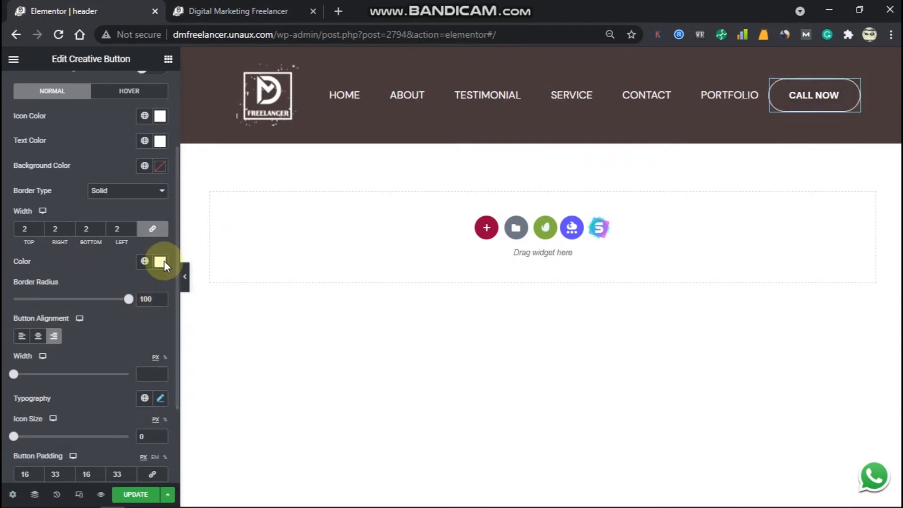
Save the header with UPDATE and switch to the live site tab.
scroll(146, 239, "up", 2)
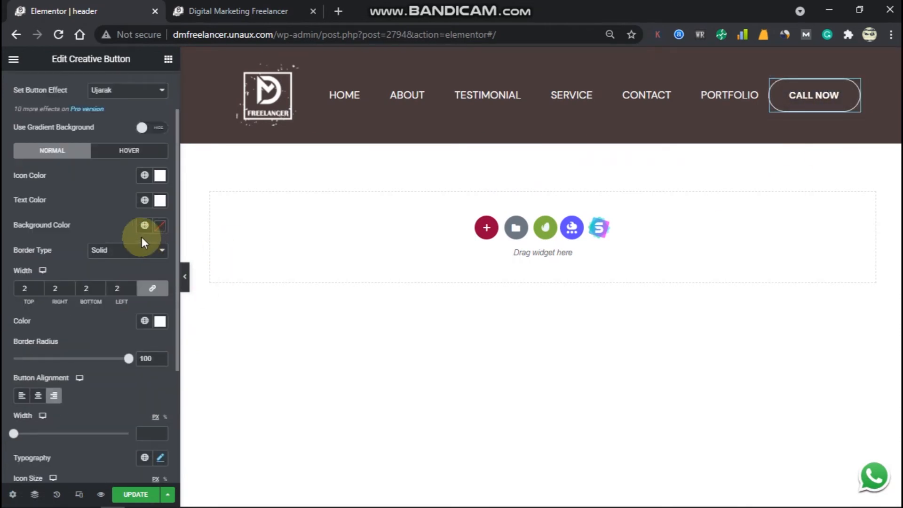
scroll(106, 221, "down", 2)
left_click(133, 494)
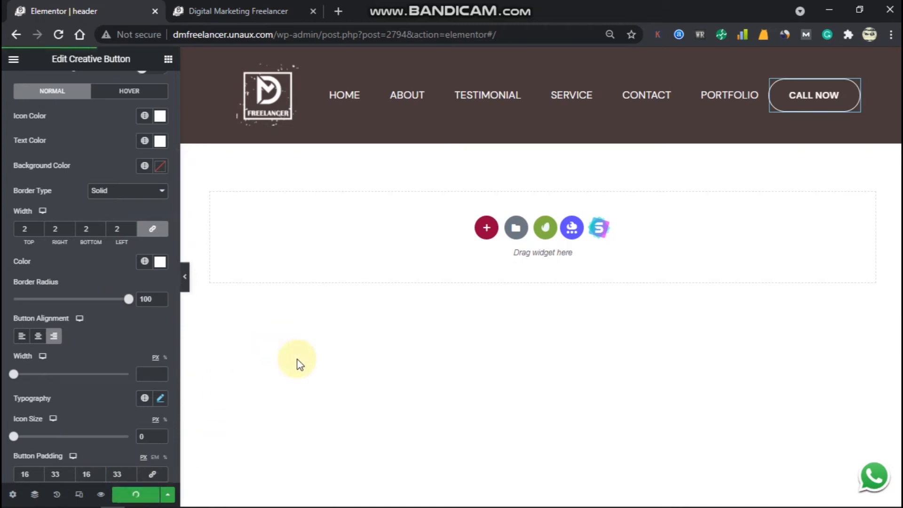
left_click(266, 5)
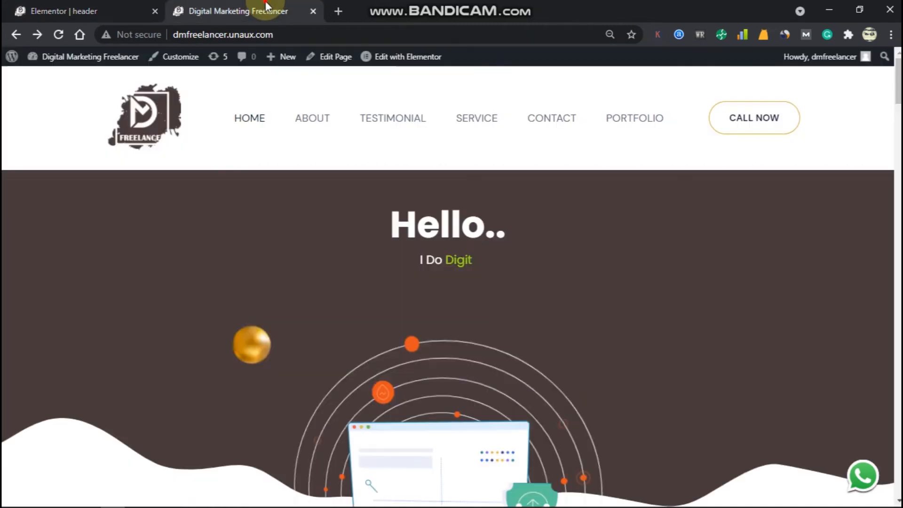
Reload the home page to check the dark header, then return to the Header & Footer Builder admin.
left_click(61, 37)
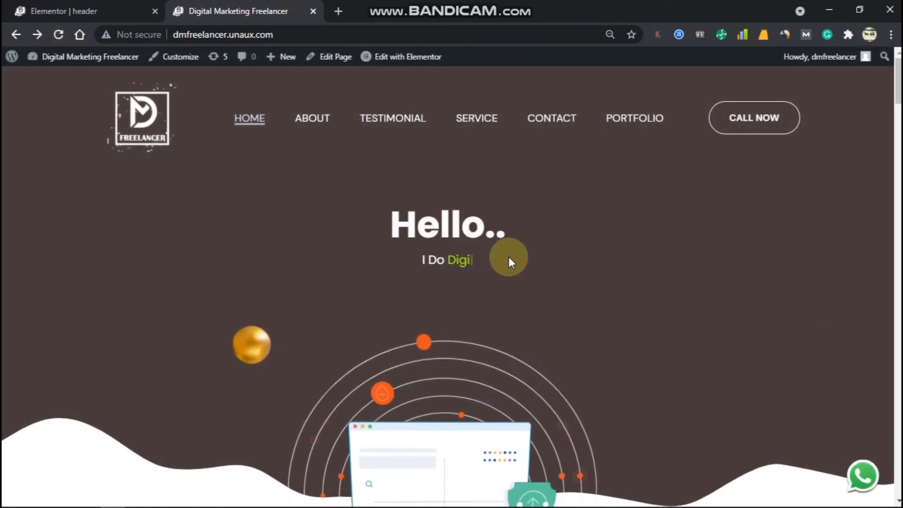
scroll(495, 250, "down", 4)
scroll(498, 253, "up", 4)
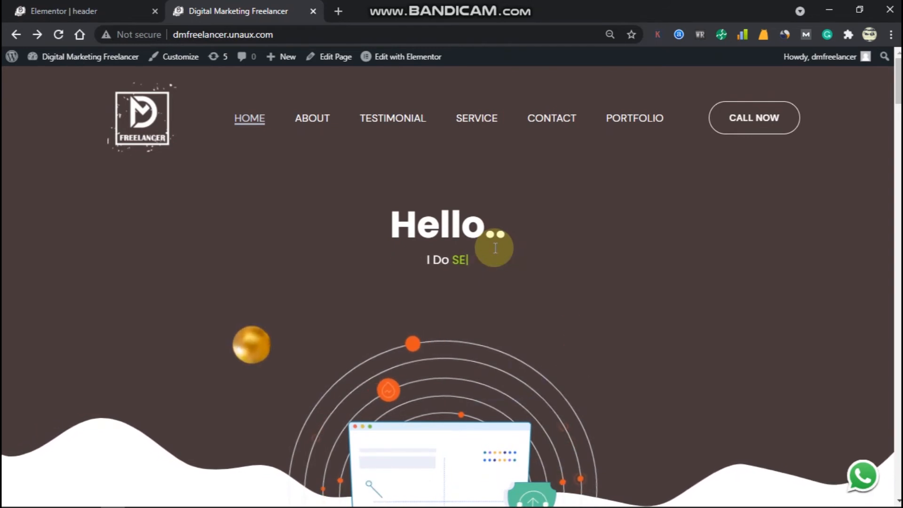
key("ctrl+shift+Tab")
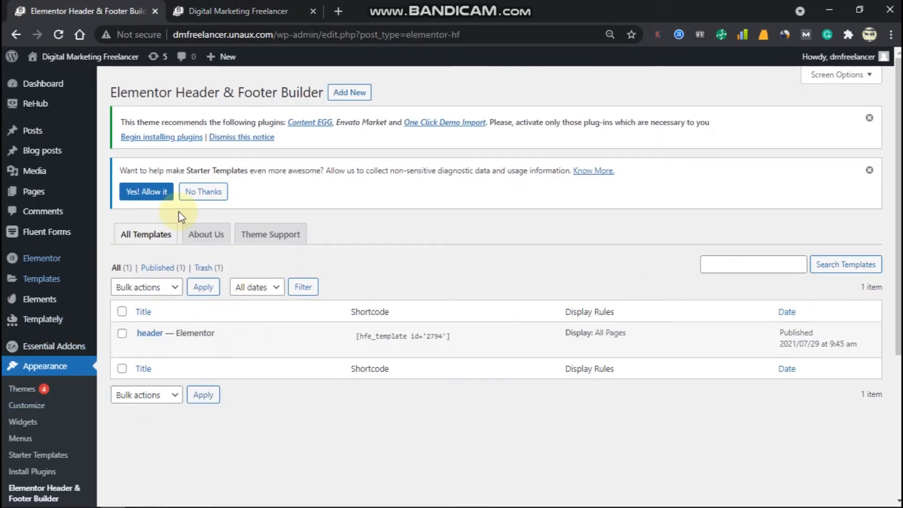
Add a template titled 'footer' of type Footer, displayed on All Pages, and publish it.
left_click(351, 94)
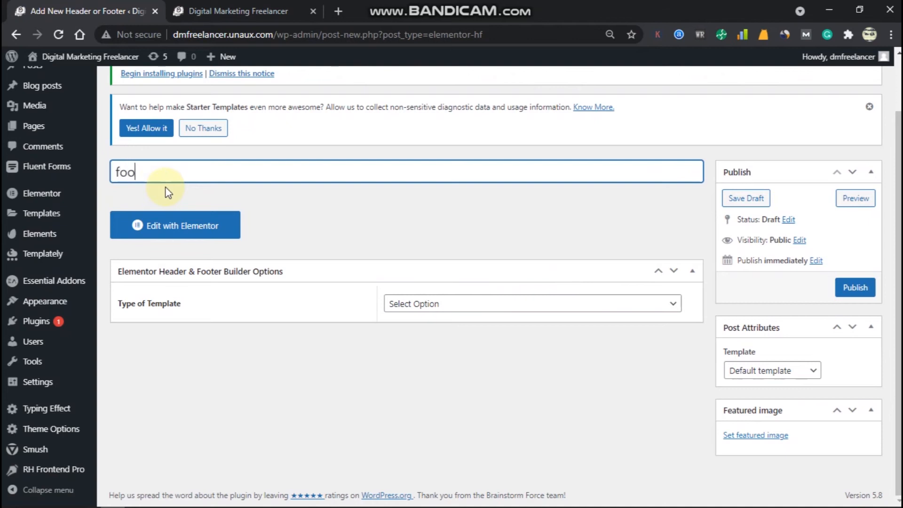
left_click(454, 308)
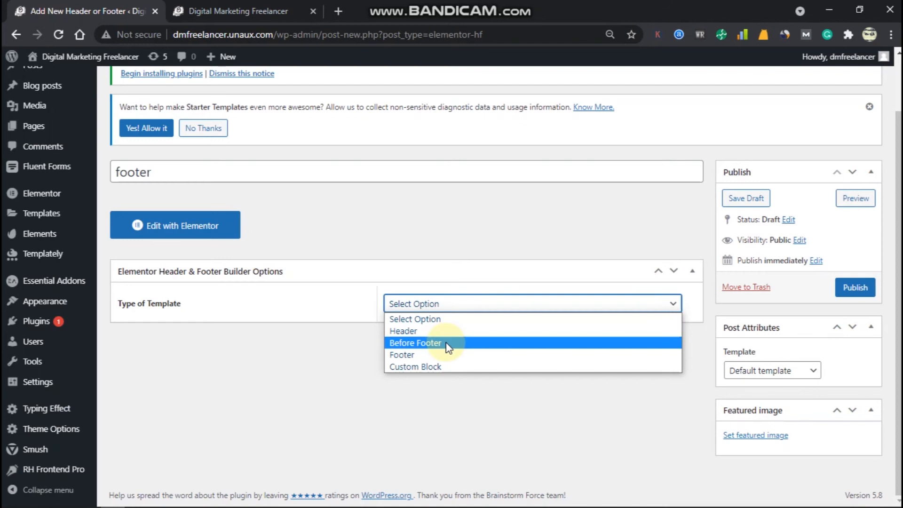
left_click(447, 355)
scroll(452, 329, "down", 1)
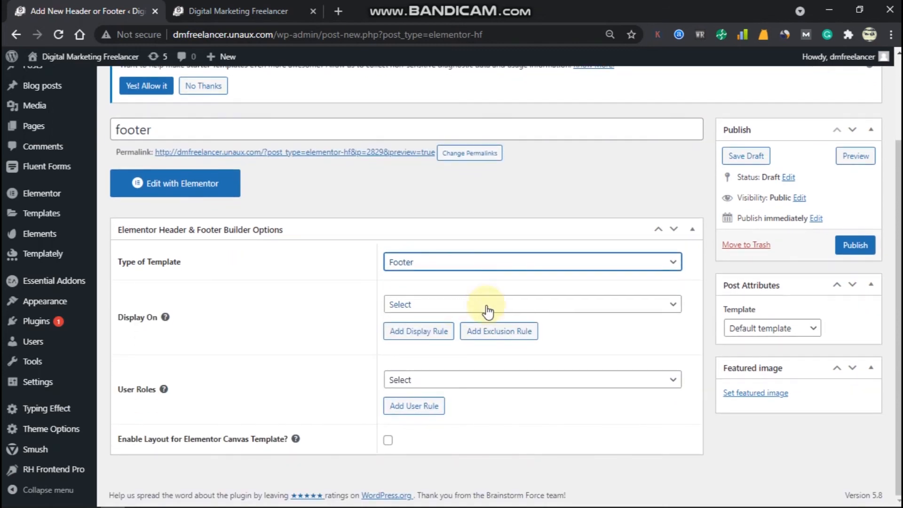
left_click(487, 308)
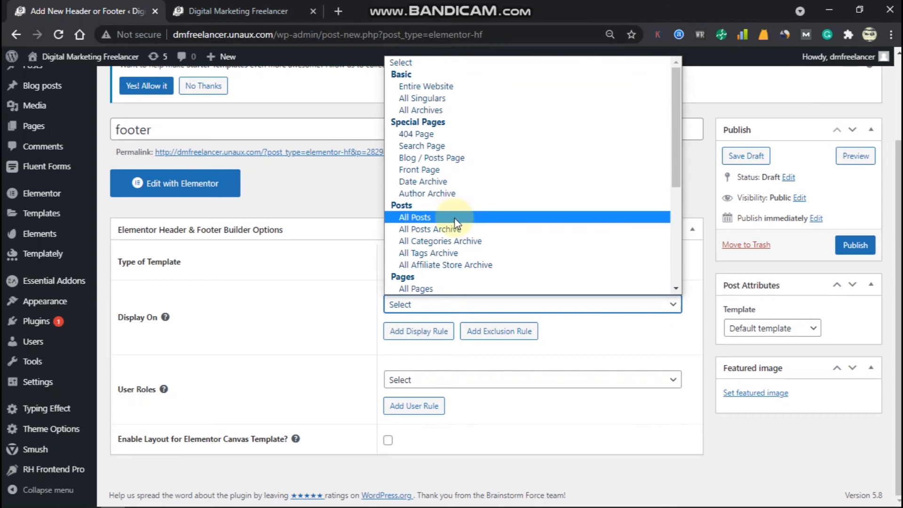
scroll(454, 218, "down", 3)
left_click(456, 177)
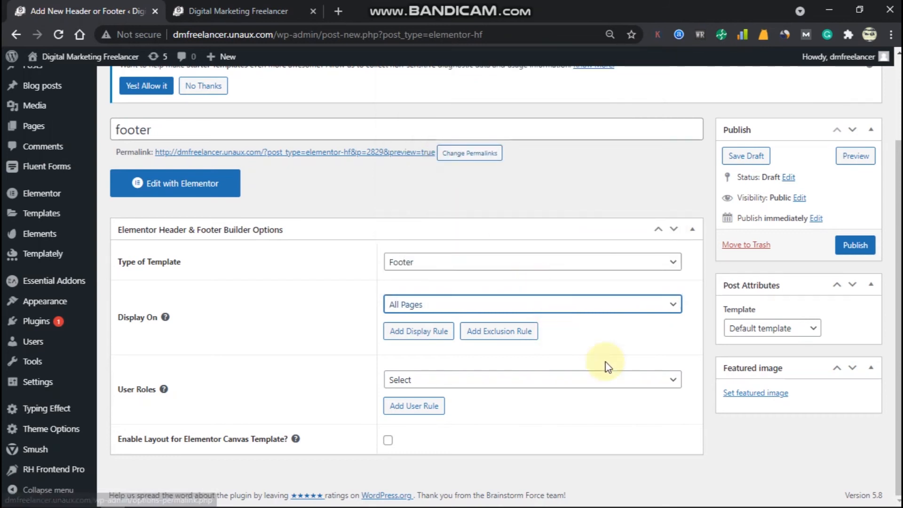
left_click(854, 244)
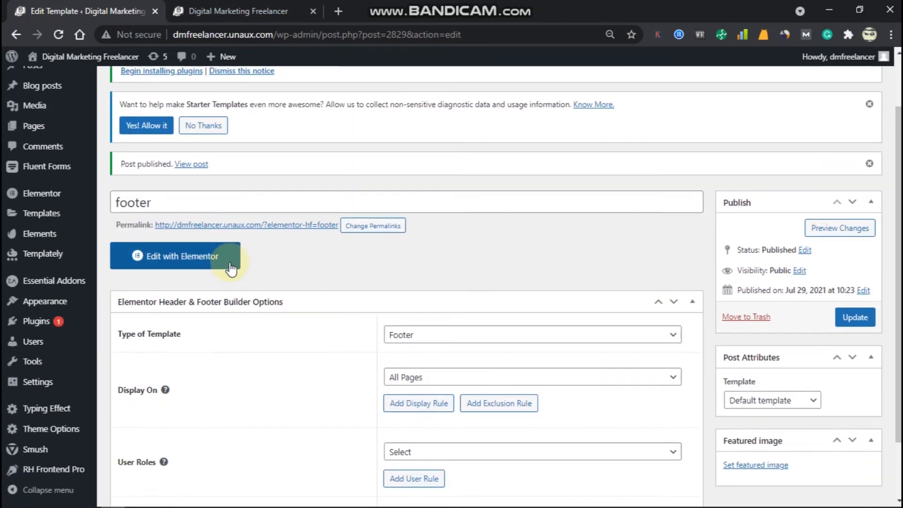
Open the 'footer' template with Edit with Elementor.
left_click(229, 259)
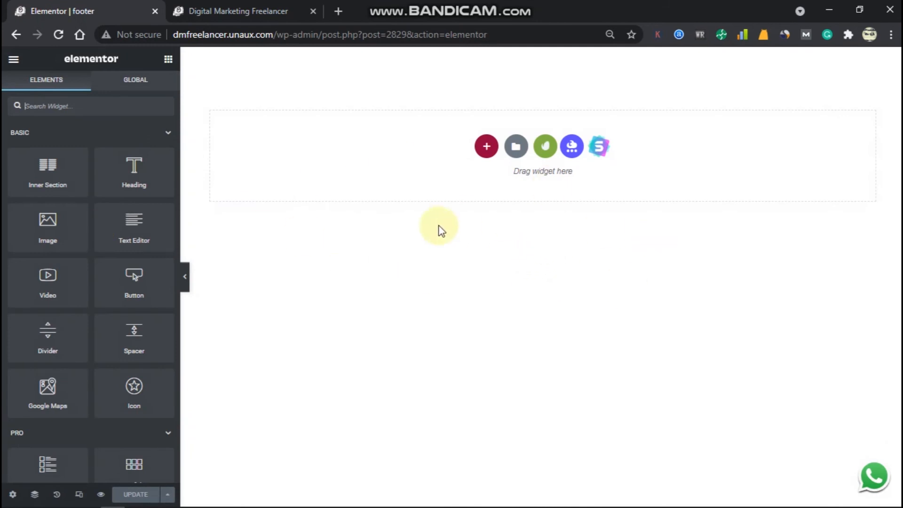
Import a Footer block from Templately's Blocks library, installing the required plugin.
left_click(572, 149)
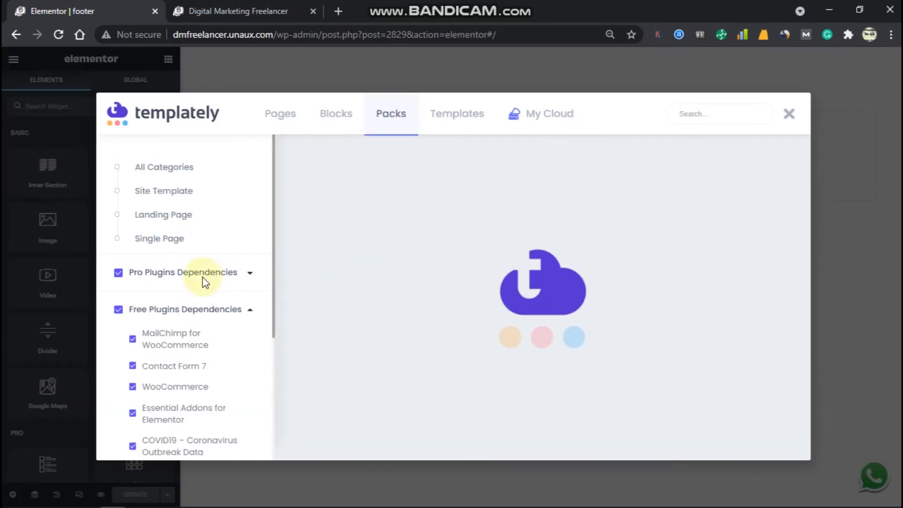
left_click(341, 121)
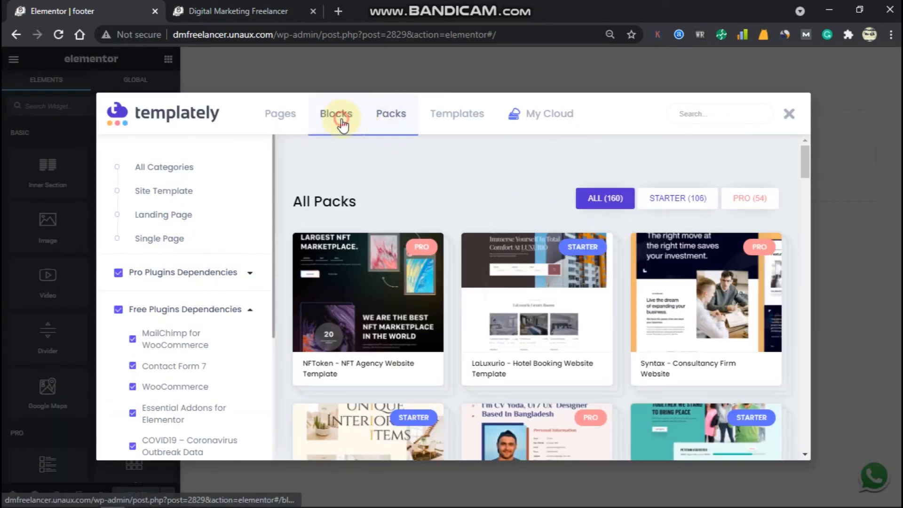
left_click(150, 217)
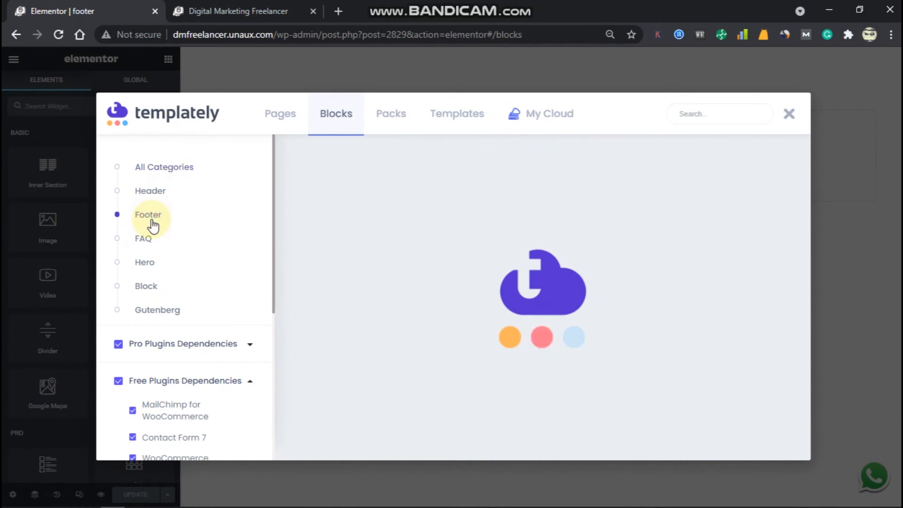
left_click(433, 250)
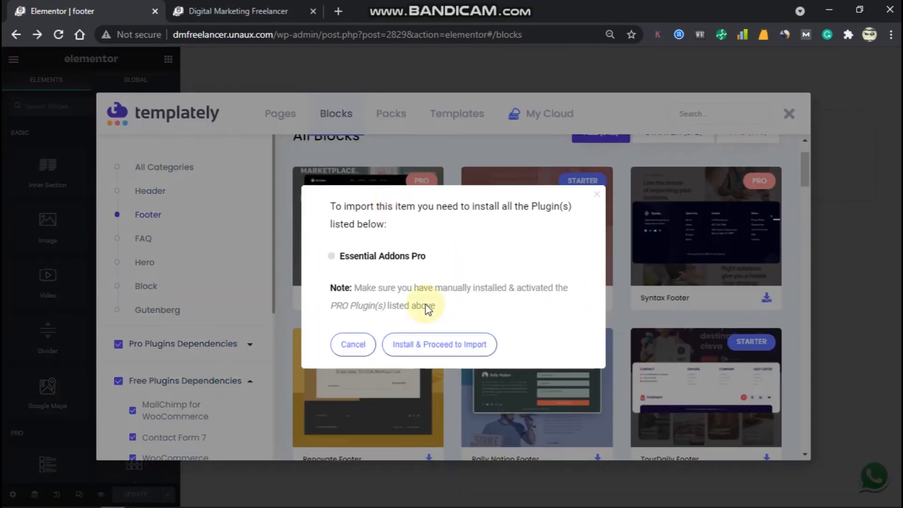
left_click(400, 343)
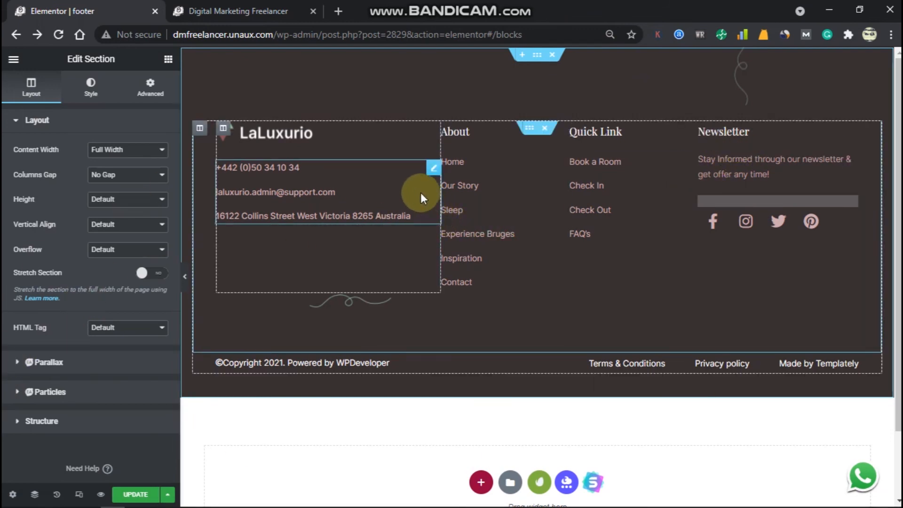
Select the footer's outer section and show its Style settings.
left_click(354, 178)
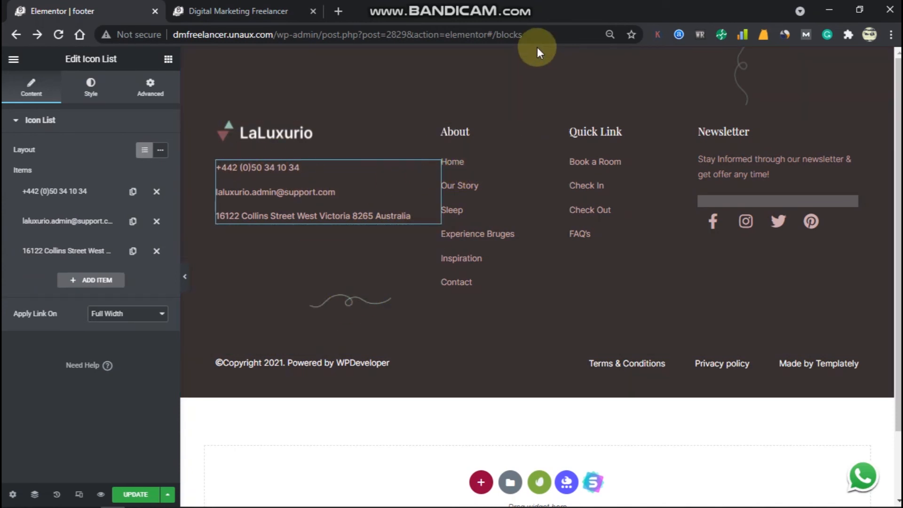
left_click(536, 56)
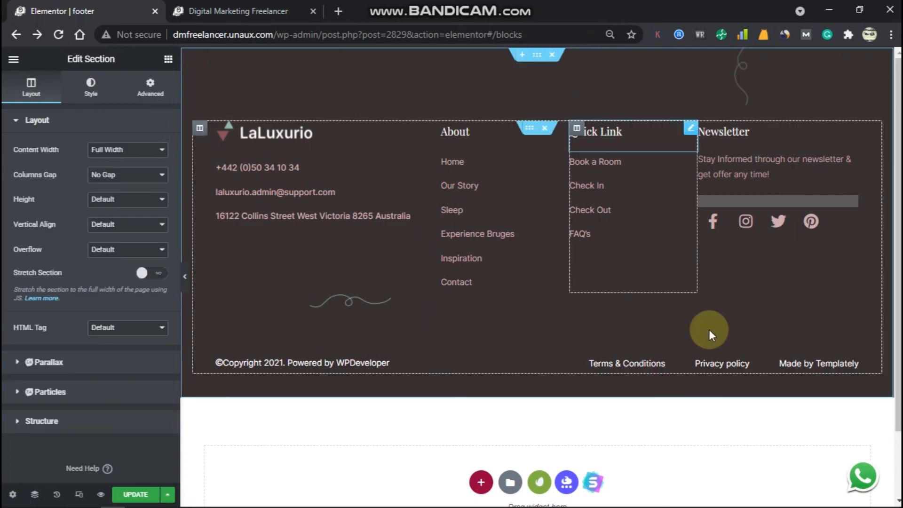
left_click(91, 87)
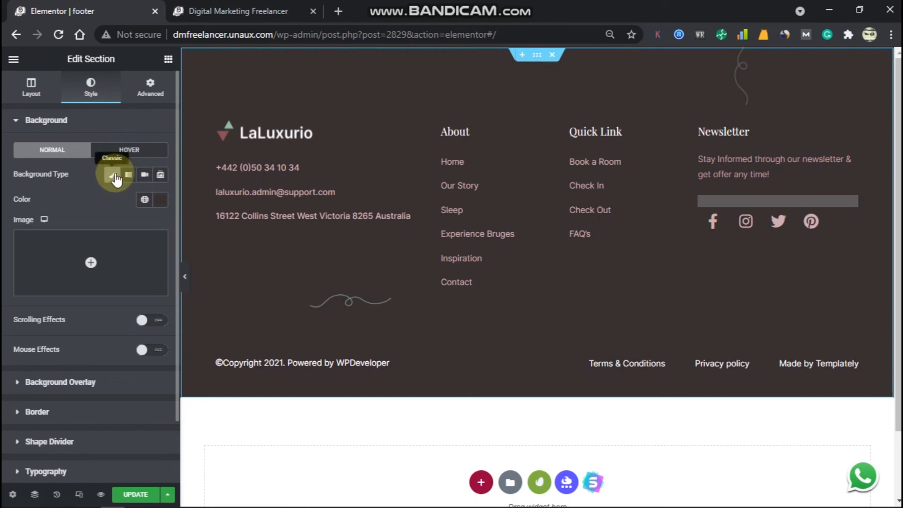
Insert the business people photo from the Media Library as the section's background image.
left_click(102, 275)
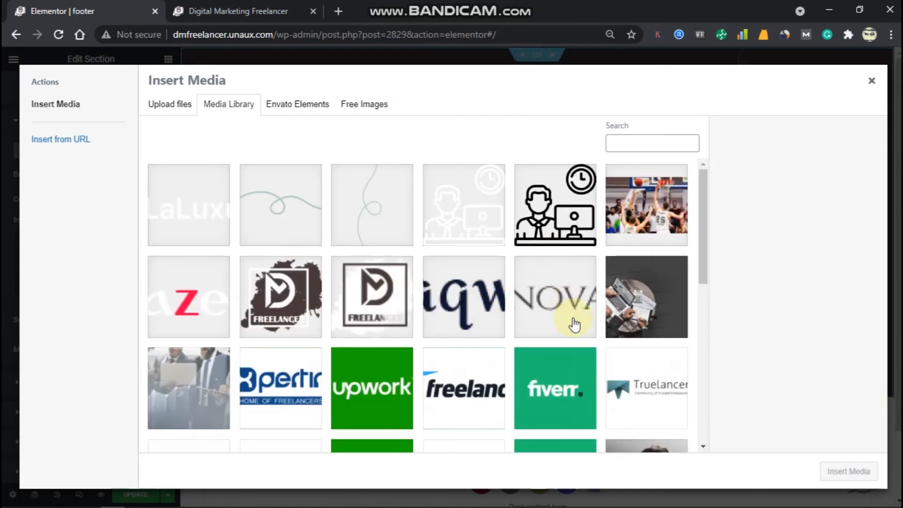
scroll(540, 320, "down", 2)
left_click(189, 324)
left_click(867, 476)
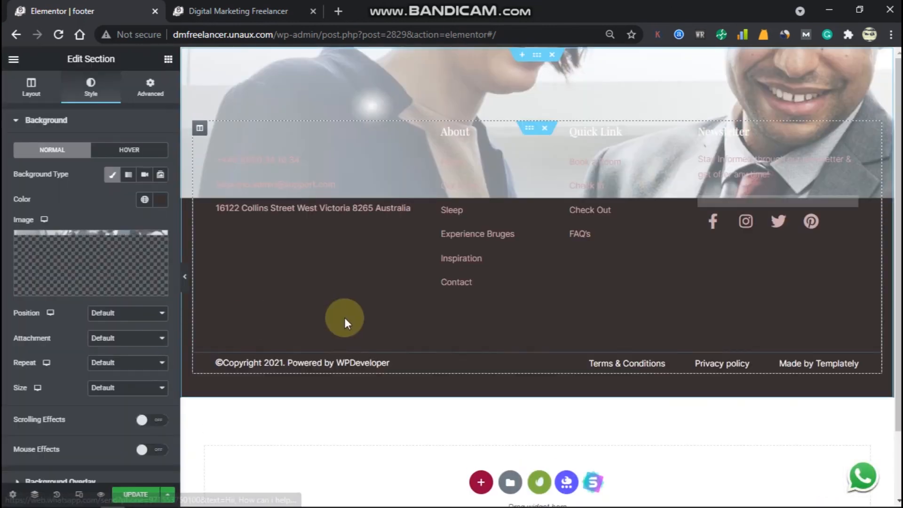
scroll(380, 320, "down", 2)
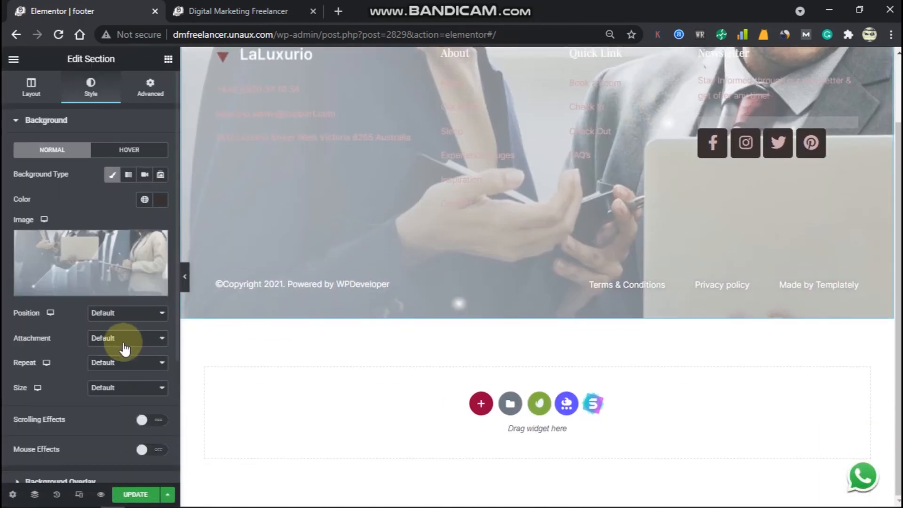
scroll(339, 286, "up", 2)
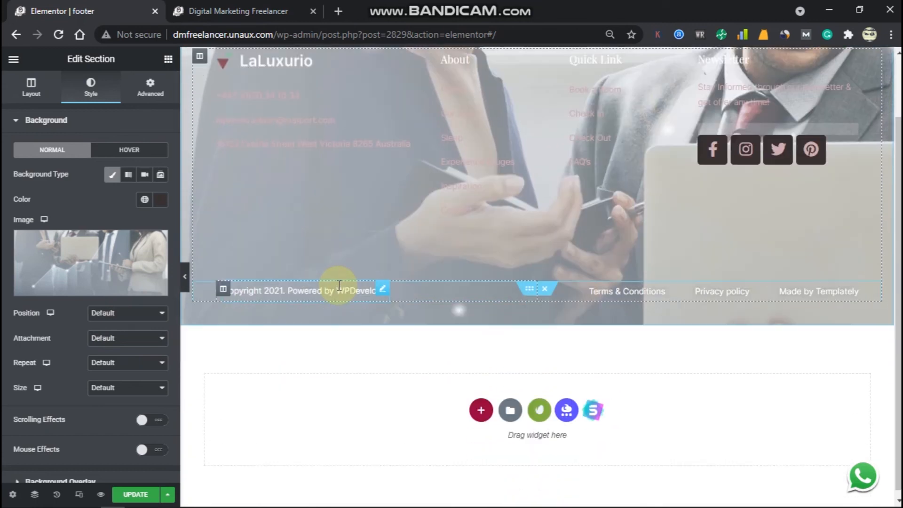
Set the footer background image Position to Center Center.
left_click(148, 339)
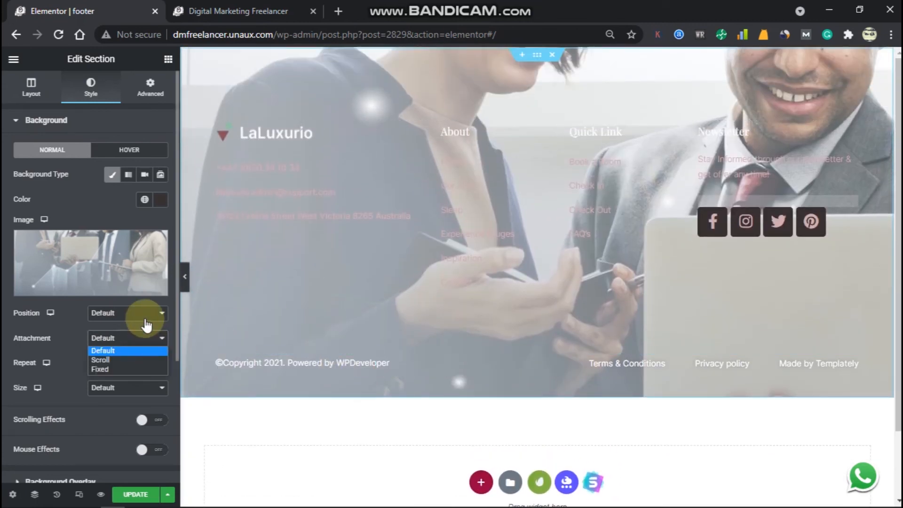
left_click(146, 314)
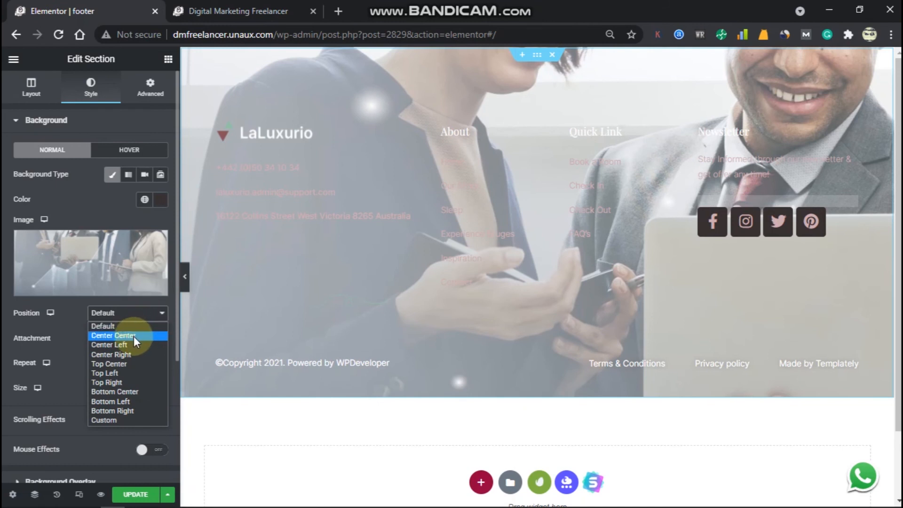
left_click(134, 336)
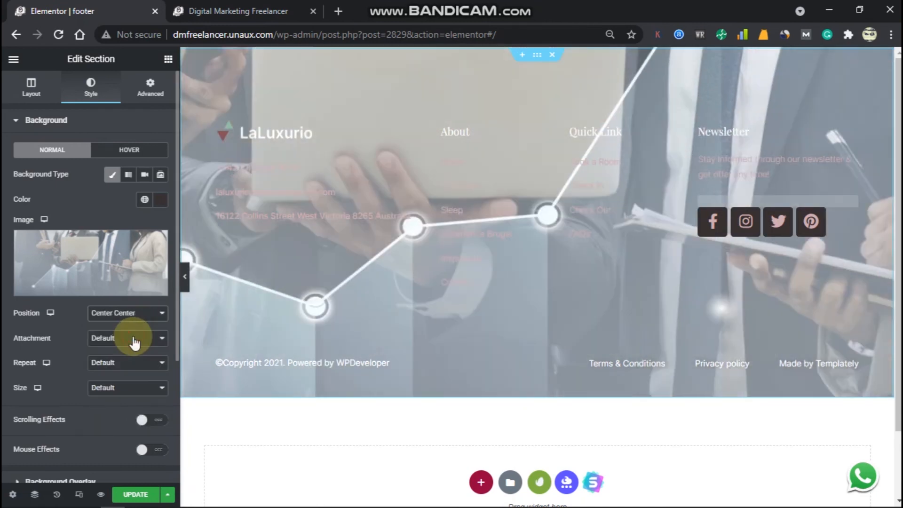
left_click(138, 320)
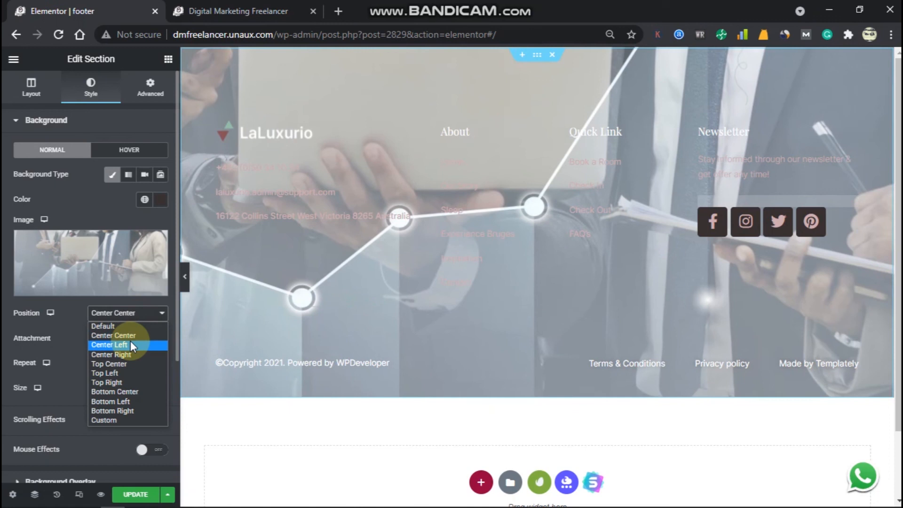
left_click(134, 328)
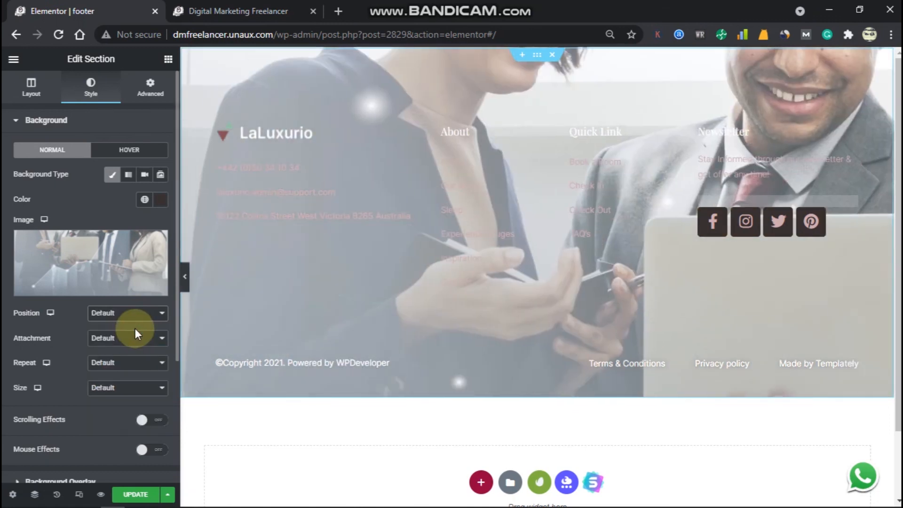
left_click(135, 314)
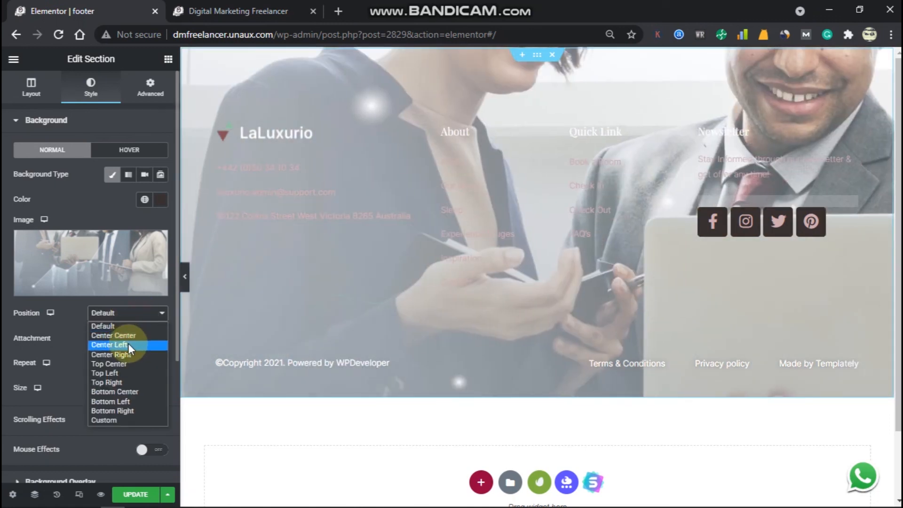
left_click(132, 332)
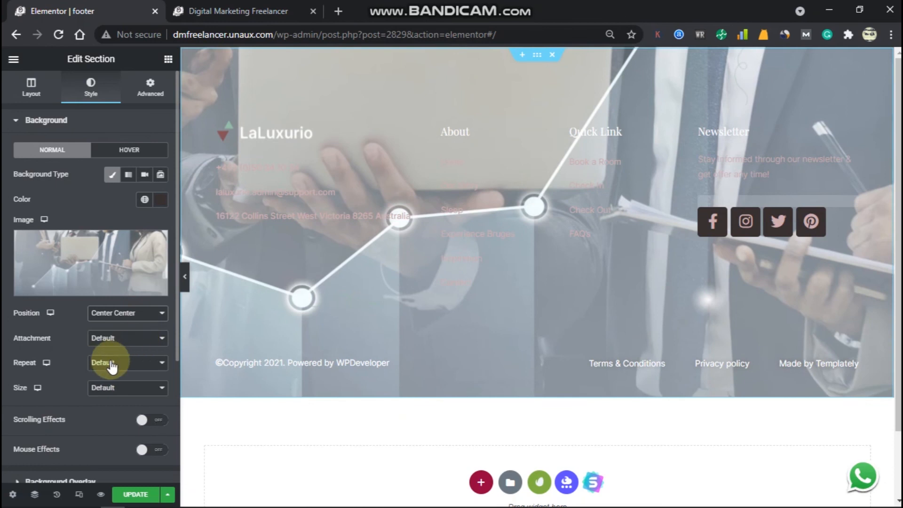
Set the background Size to Cover, leaving attachment and repeat unchanged.
scroll(127, 350, "down", 3)
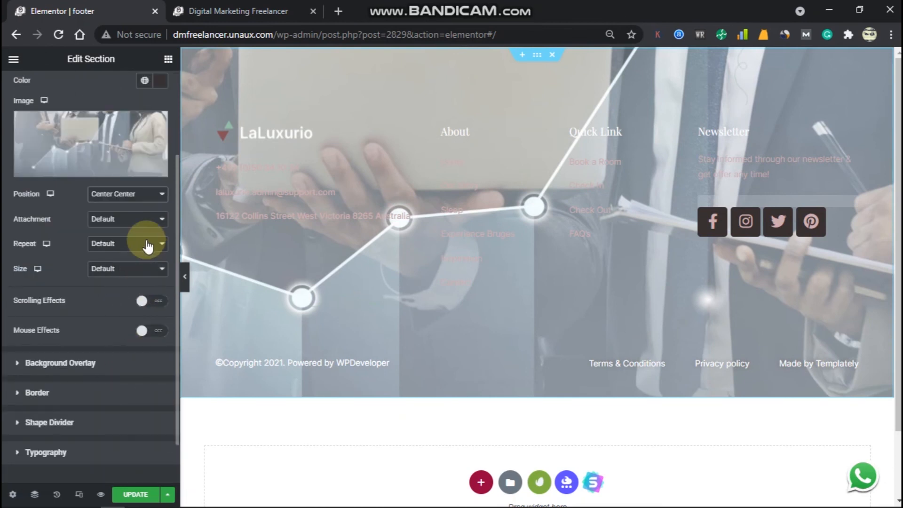
left_click(146, 219)
left_click(126, 218)
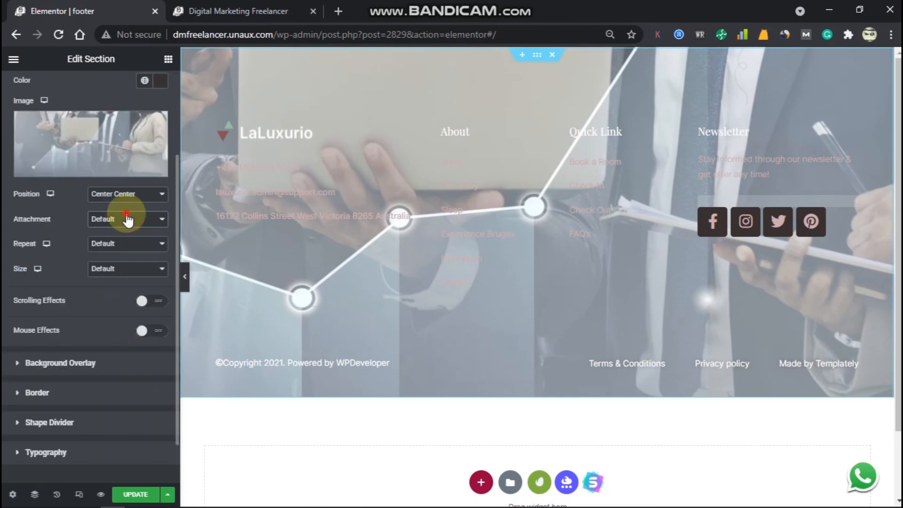
left_click(148, 250)
left_click(147, 243)
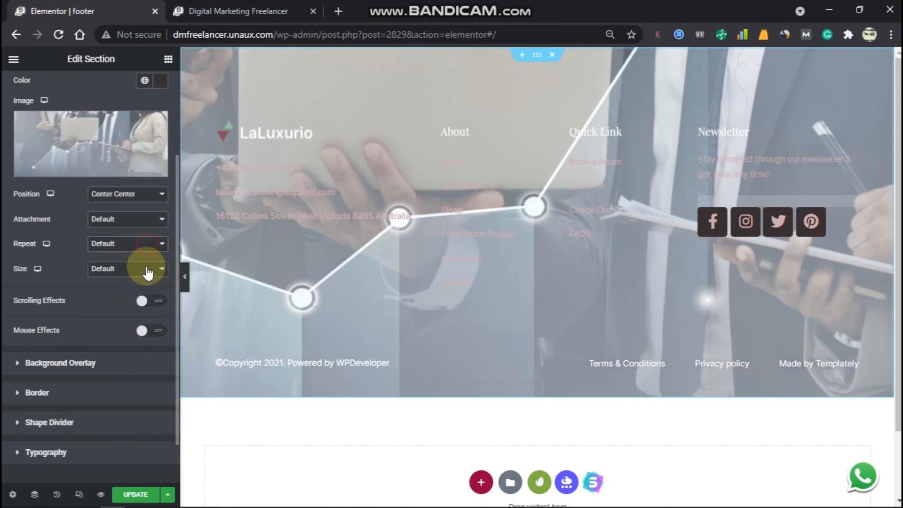
left_click(147, 272)
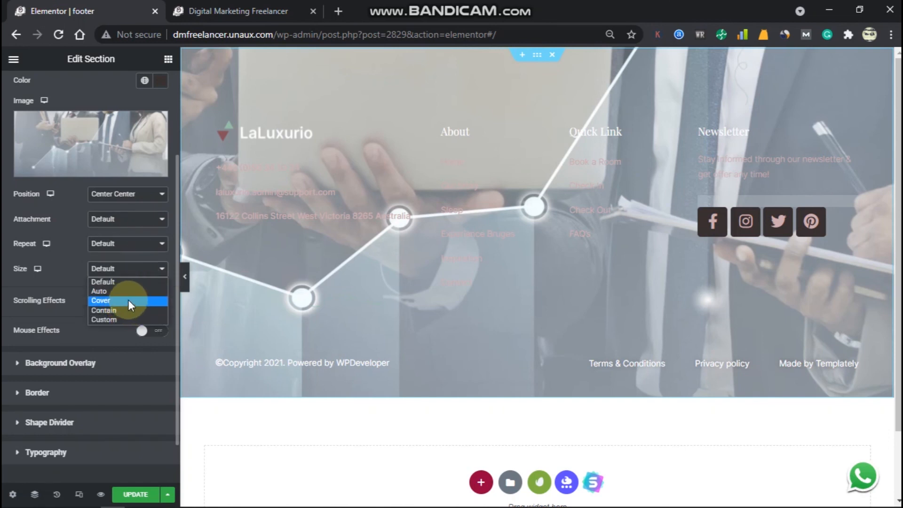
left_click(129, 301)
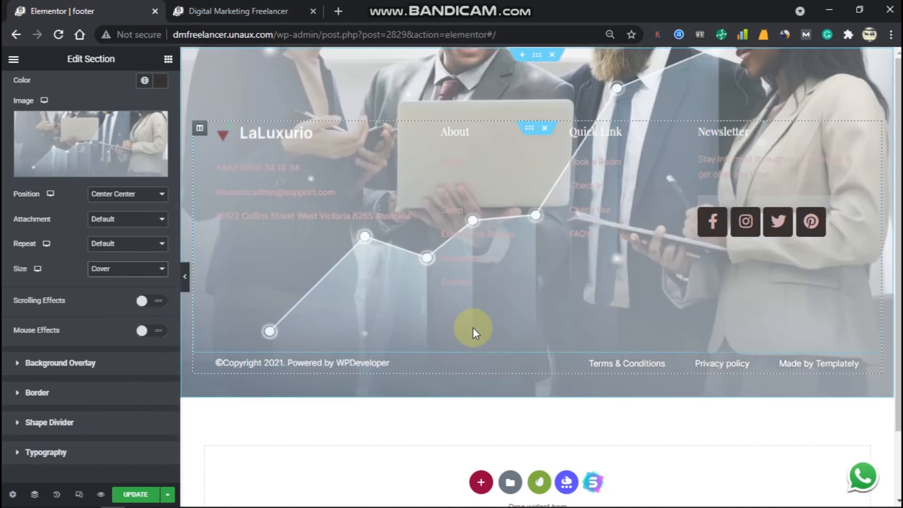
scroll(508, 319, "down", 2)
scroll(524, 313, "up", 2)
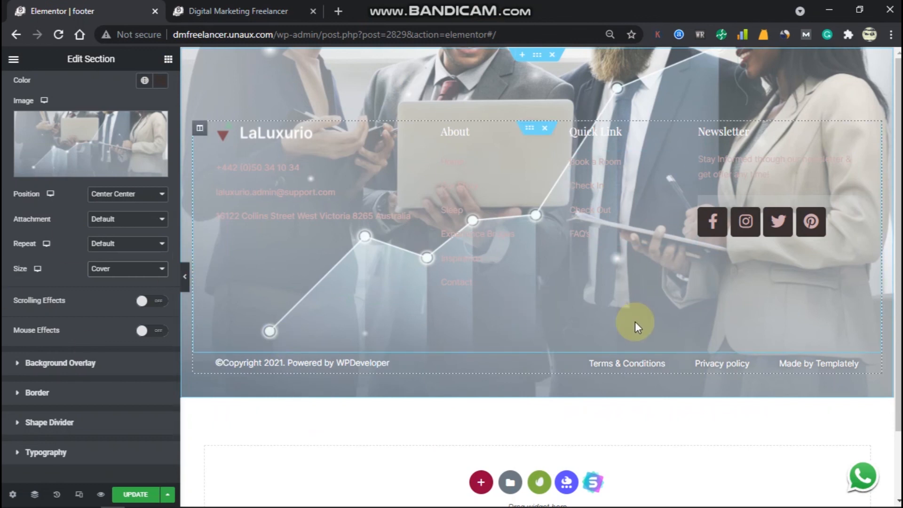
scroll(127, 285, "down", 1)
scroll(89, 343, "up", 3)
Select the contact details list and open its text colour setting.
left_click(123, 286)
left_click(123, 295)
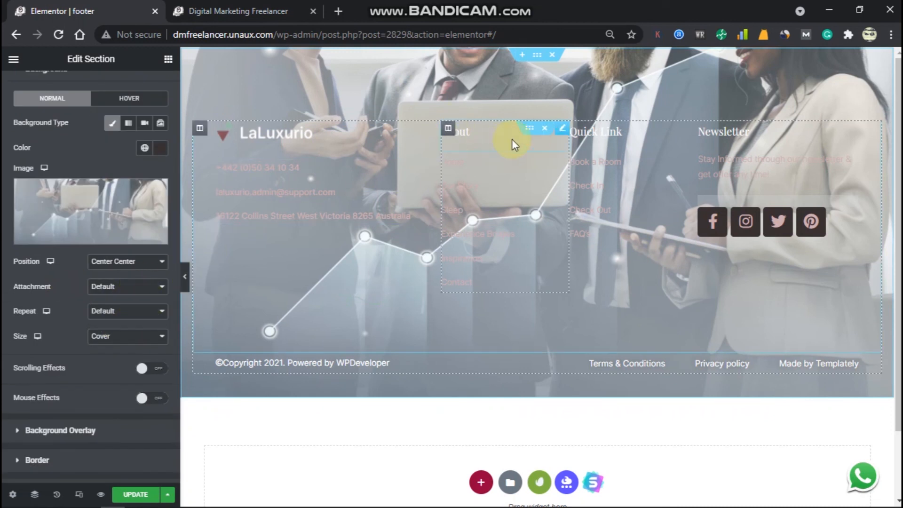
left_click(529, 128)
left_click(323, 191)
left_click(90, 87)
left_click(141, 280)
left_click(160, 209)
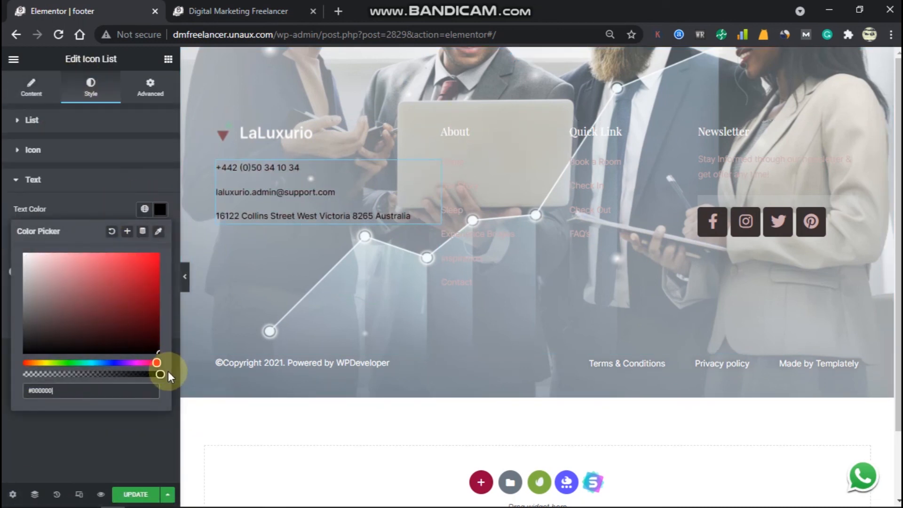
Set the About column links' text colour to white.
left_click(459, 178)
left_click(91, 87)
left_click(154, 258)
left_click(139, 305)
left_click(160, 209)
left_click_drag(114, 306, 22, 214)
left_click(35, 181)
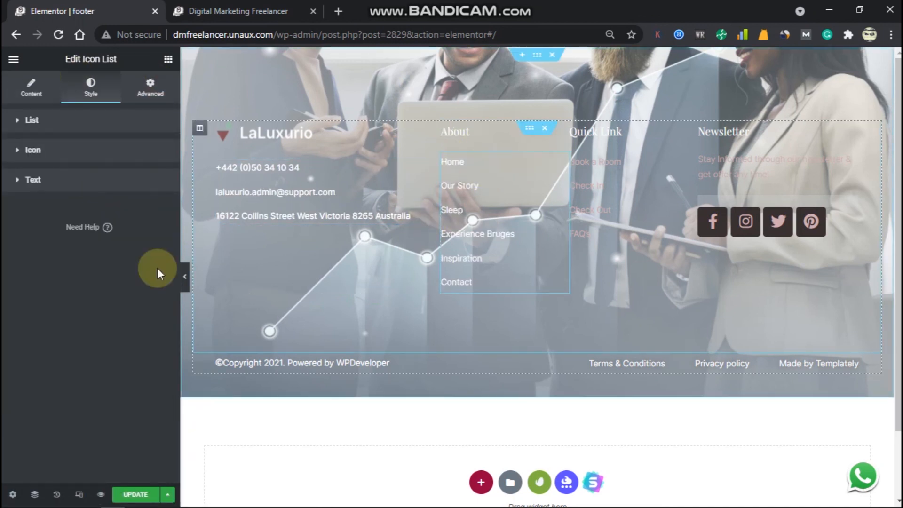
left_click(33, 180)
left_click(160, 234)
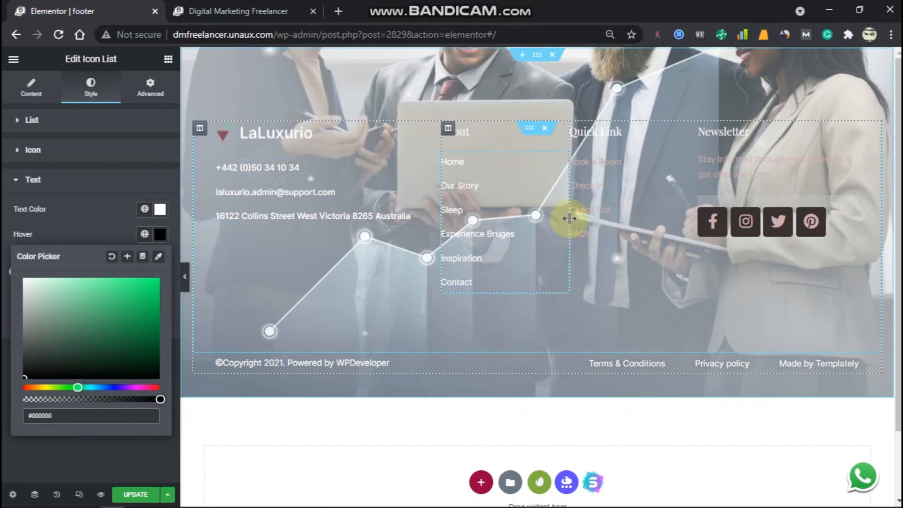
left_click(564, 228)
left_click(127, 327)
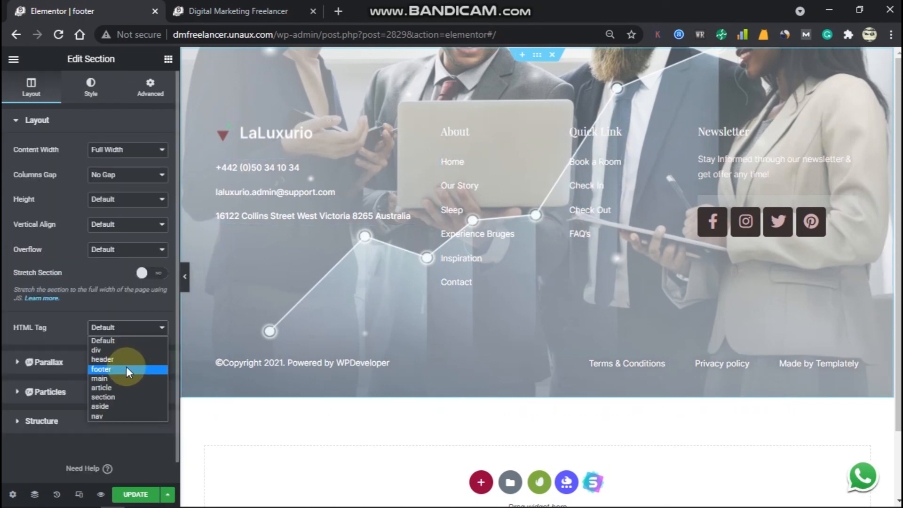
Set the section's HTML Tag to footer and update the Elementor footer template.
left_click(104, 370)
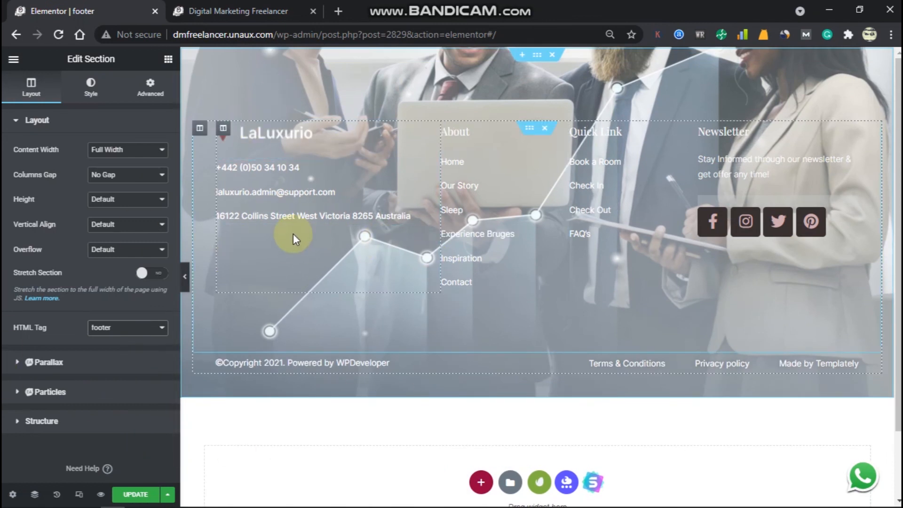
left_click(141, 495)
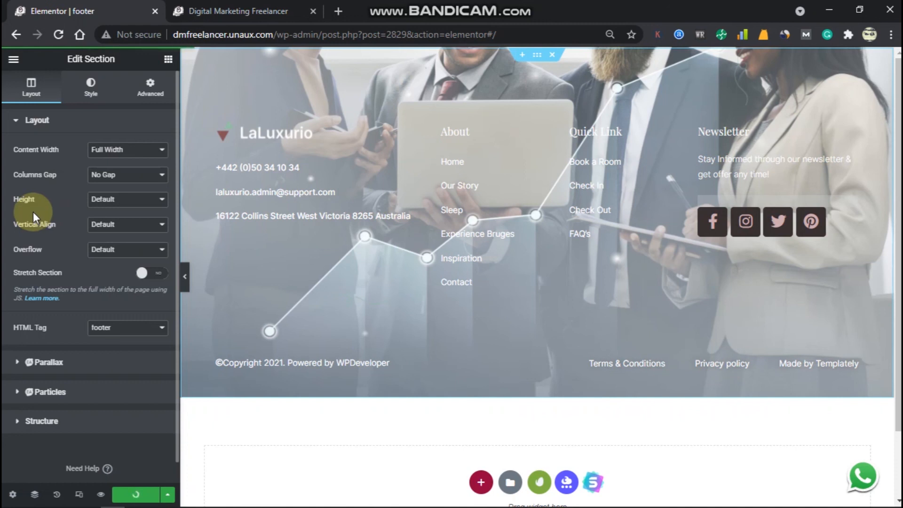
left_click(226, 10)
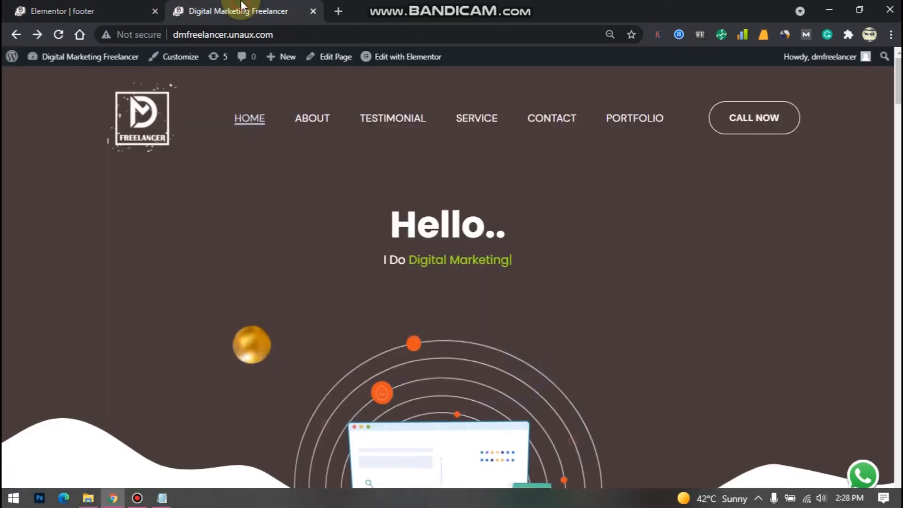
scroll(358, 237, "down", 10)
scroll(358, 233, "down", 20)
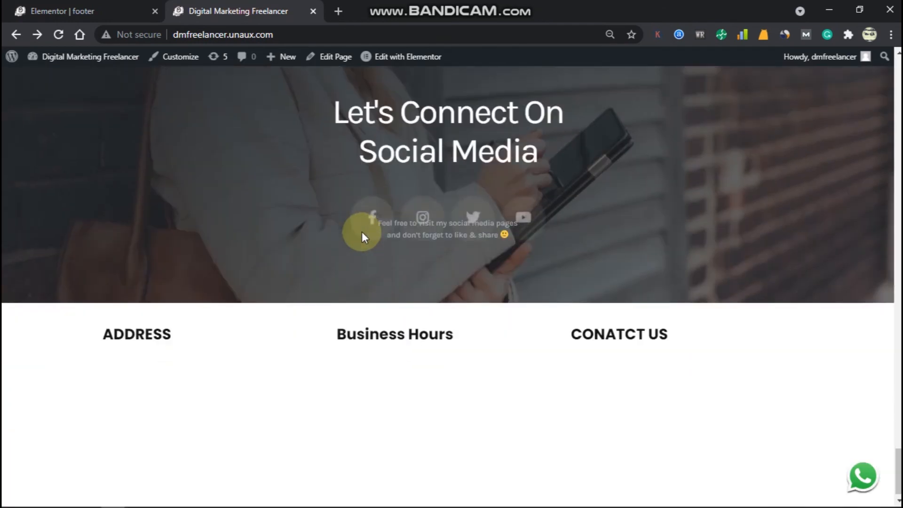
left_click(58, 34)
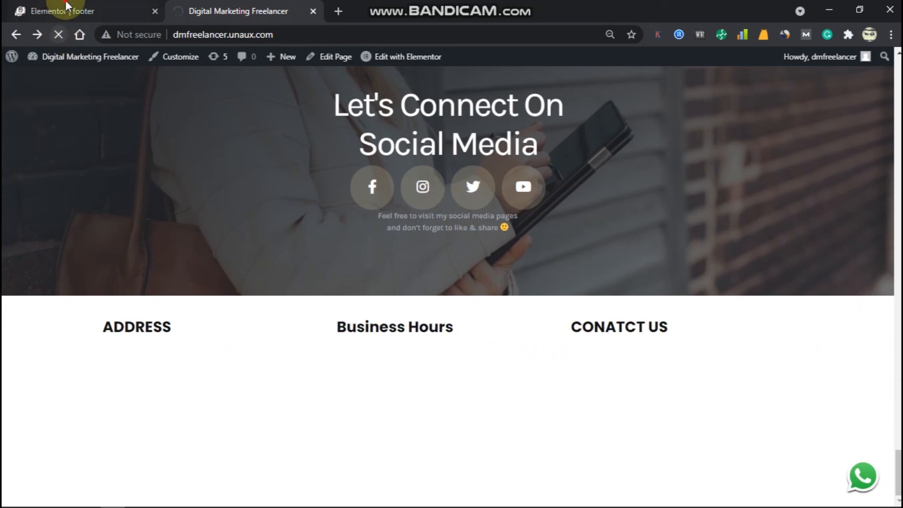
left_click(66, 9)
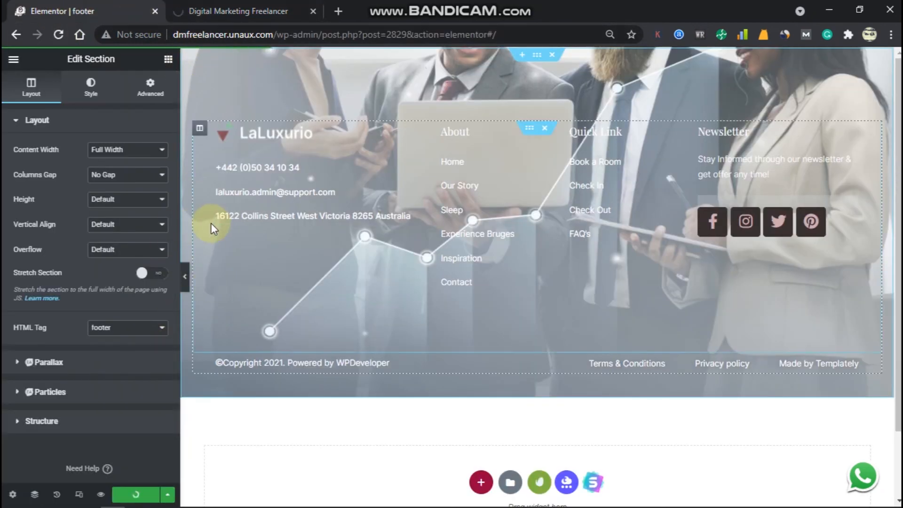